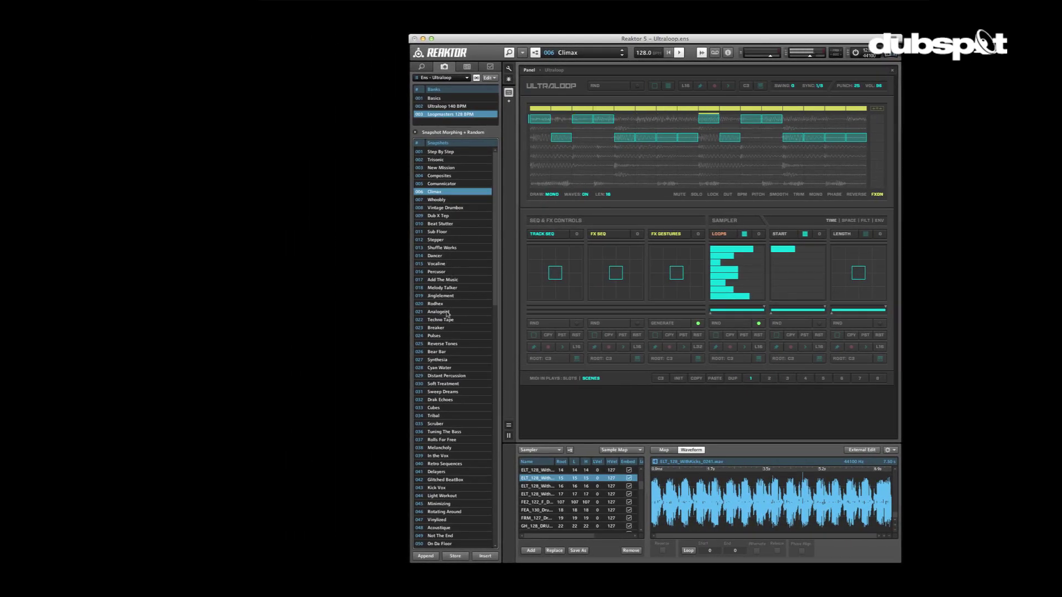
- Audition Loopmasters 128 BPM snapshots including Analogeist, Melody Talker, Sweep Dreams, Synthesia and Acoustique, and load Composites
click(448, 312)
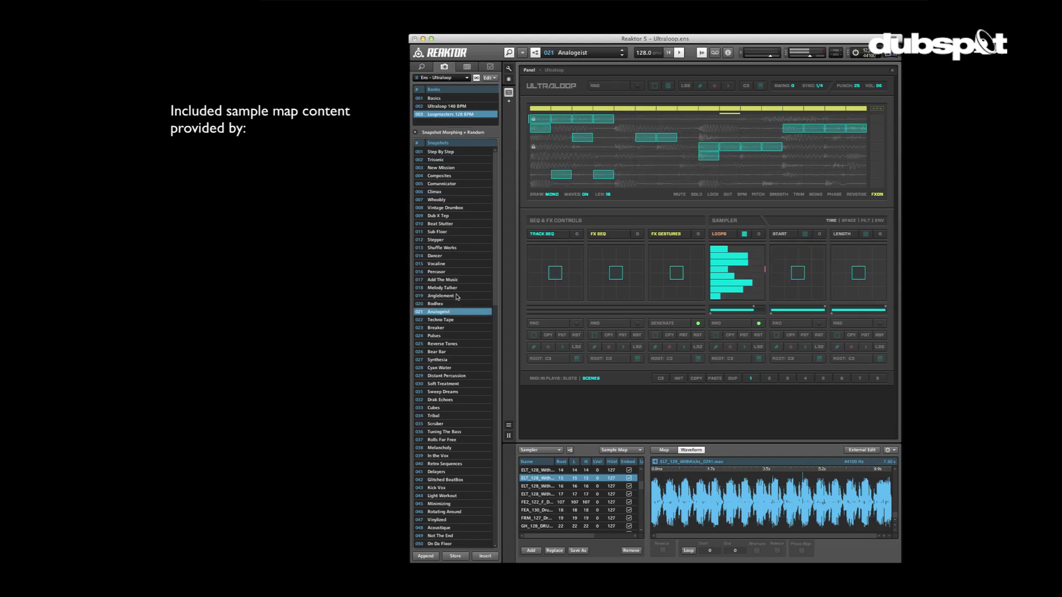
click(457, 297)
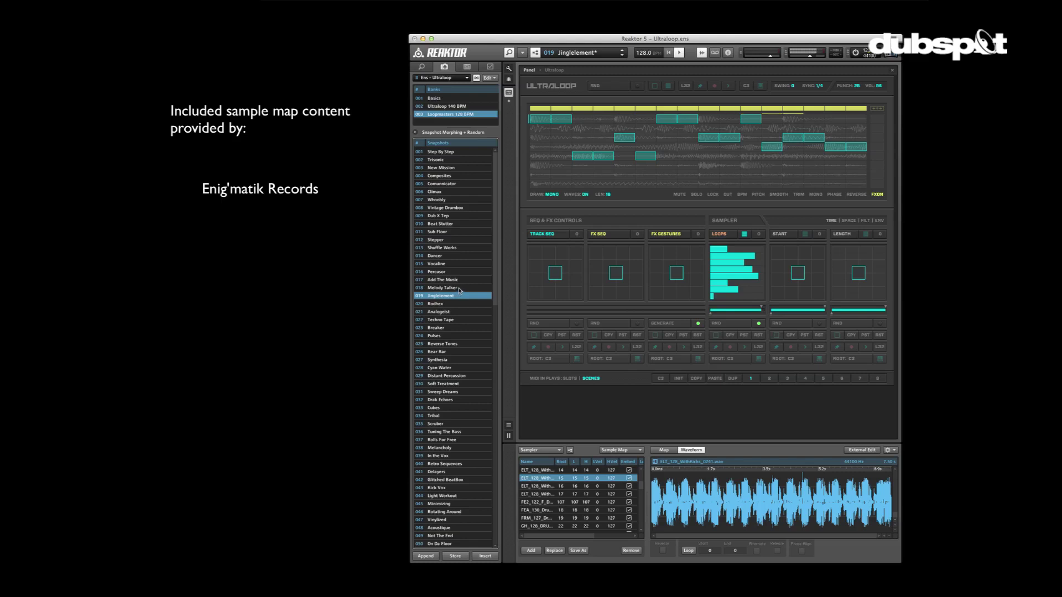
click(459, 290)
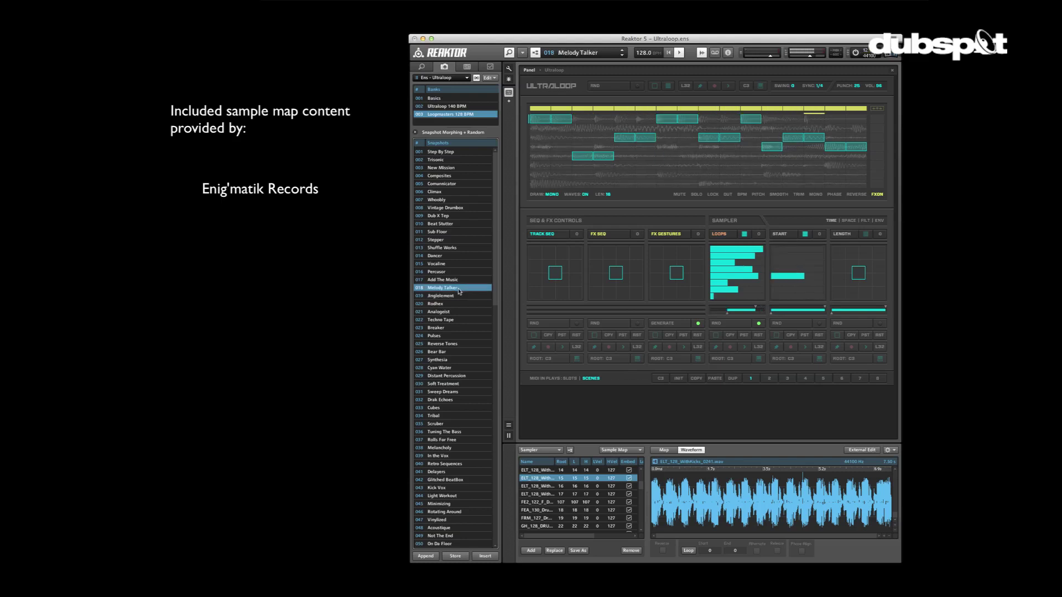
click(457, 392)
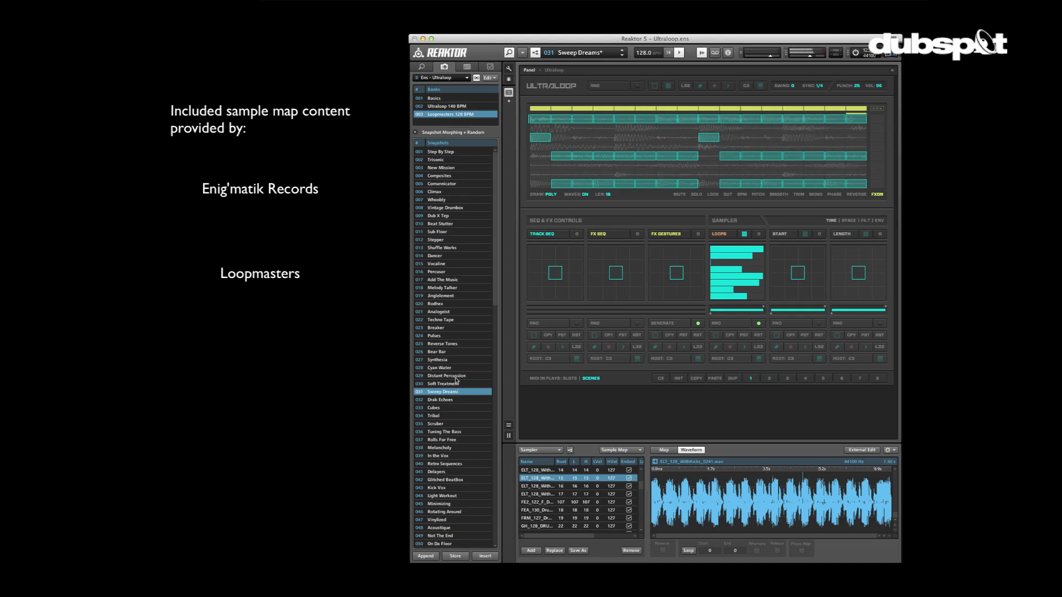
click(454, 361)
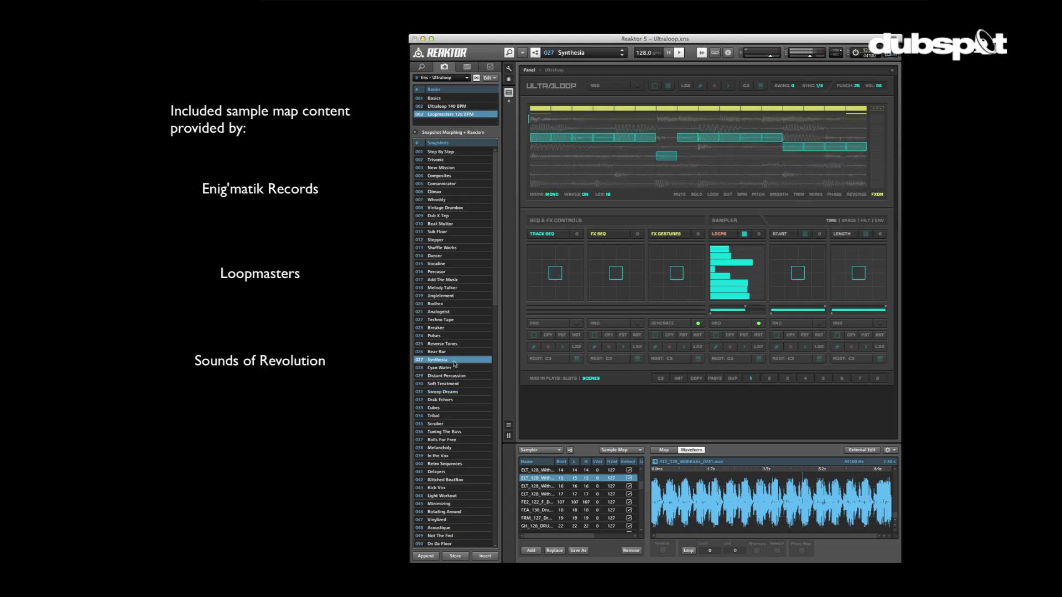
click(451, 528)
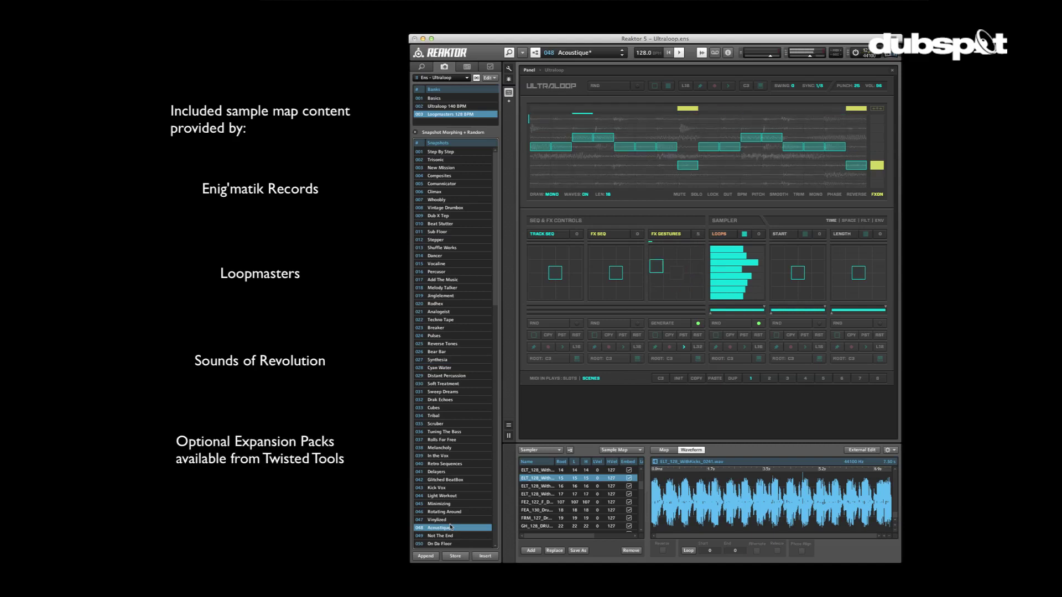
click(453, 176)
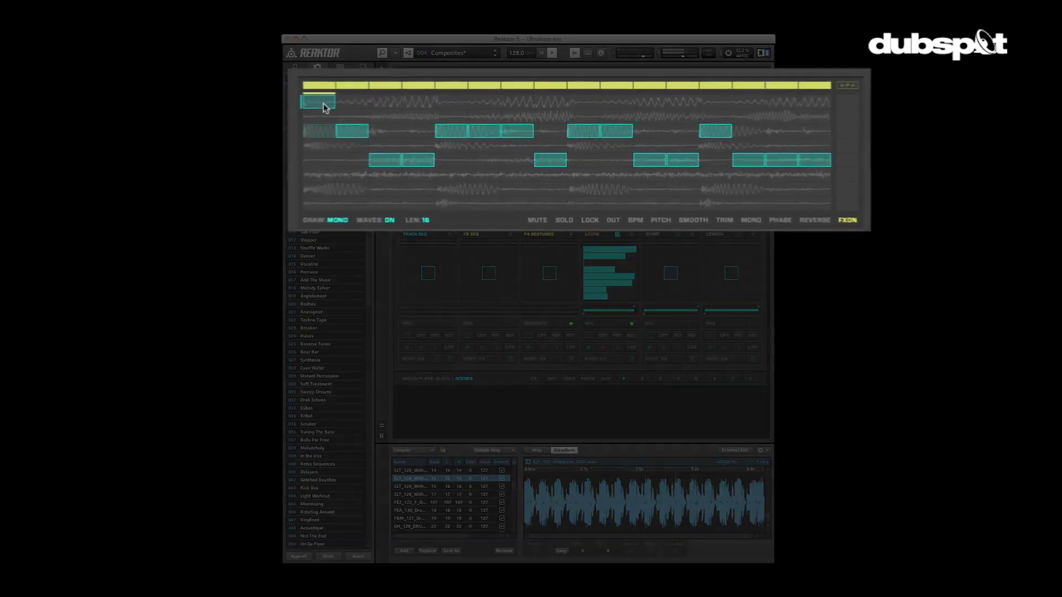
- Try redrawing the sequencer pattern, including all 16 steps on the eighth track, and reload the Composites snapshot
mouse_move(698, 95)
mouse_down()
mouse_move(753, 177)
mouse_move(824, 111)
mouse_up()
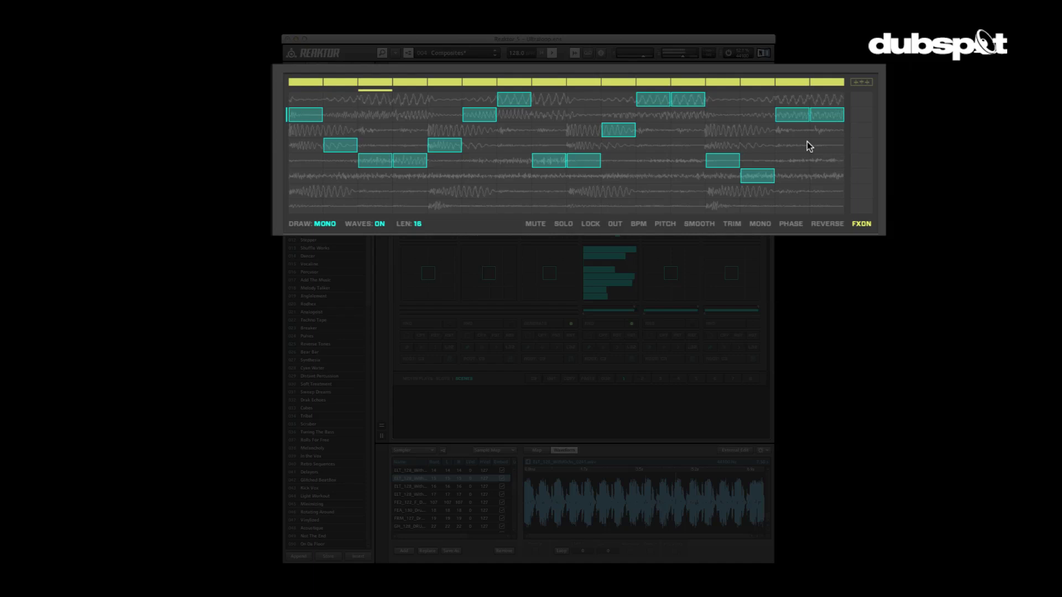
mouse_move(828, 211)
mouse_down()
mouse_move(697, 233)
mouse_move(603, 208)
mouse_move(317, 226)
mouse_up()
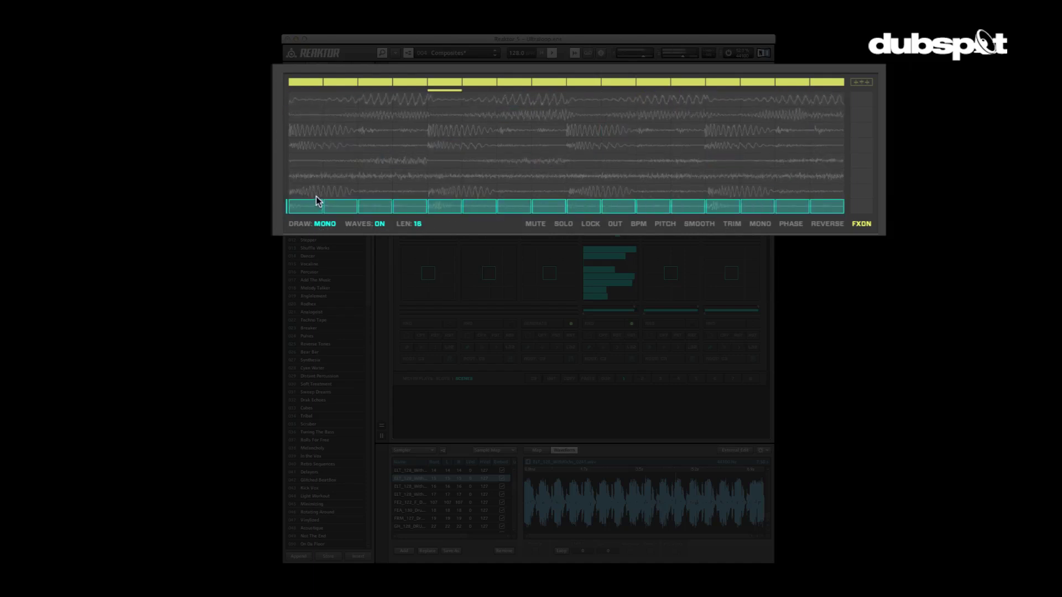
mouse_move(376, 161)
mouse_down()
mouse_move(503, 125)
mouse_move(622, 126)
mouse_move(687, 182)
mouse_move(766, 179)
mouse_move(825, 115)
mouse_up()
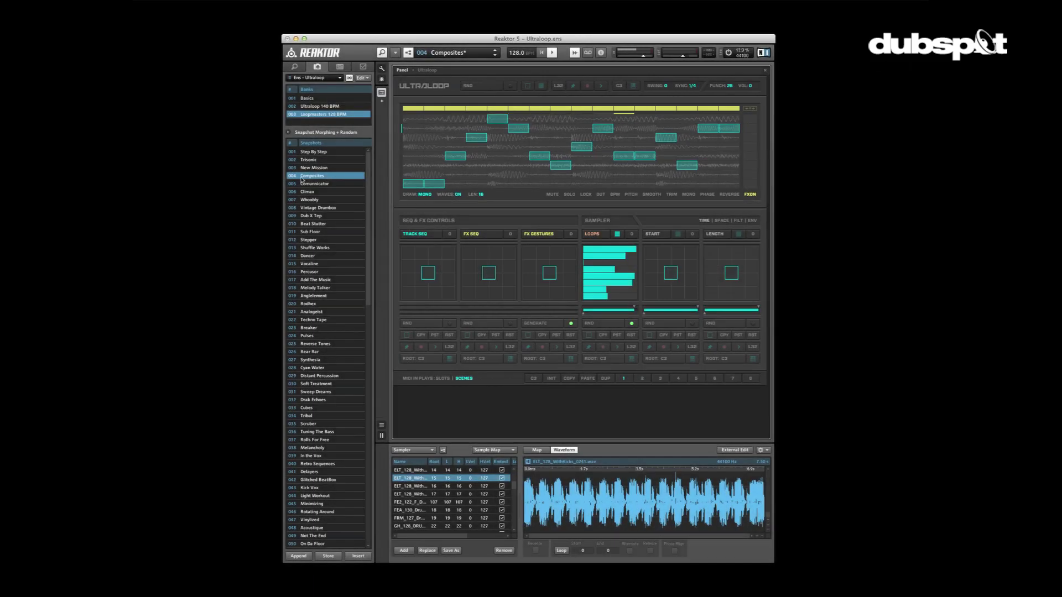
click(312, 176)
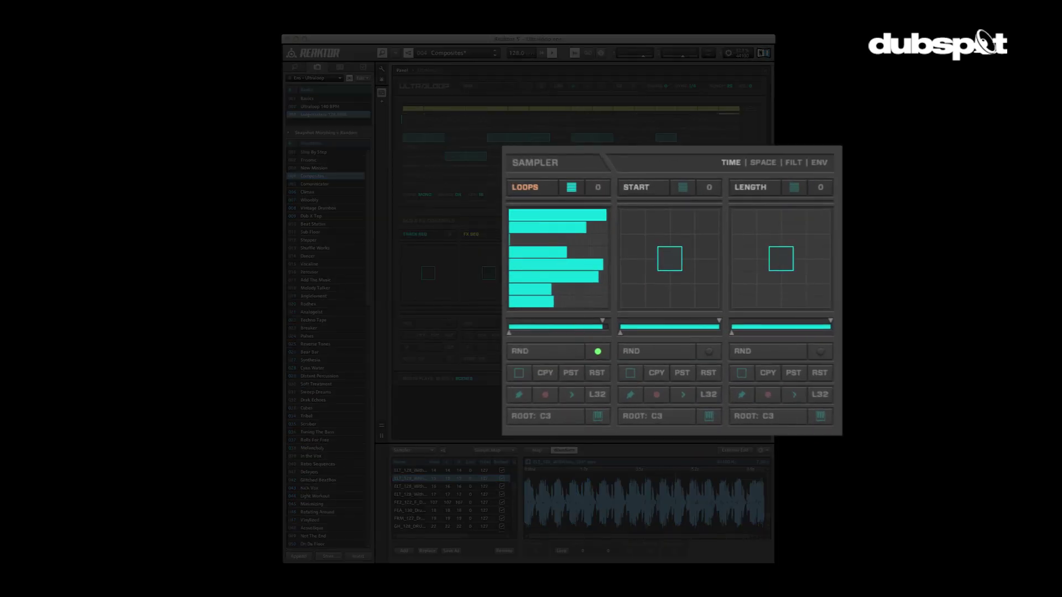
- Examine the Sampler's Space, Filt and Env parameter pages and return to the Time page
click(764, 164)
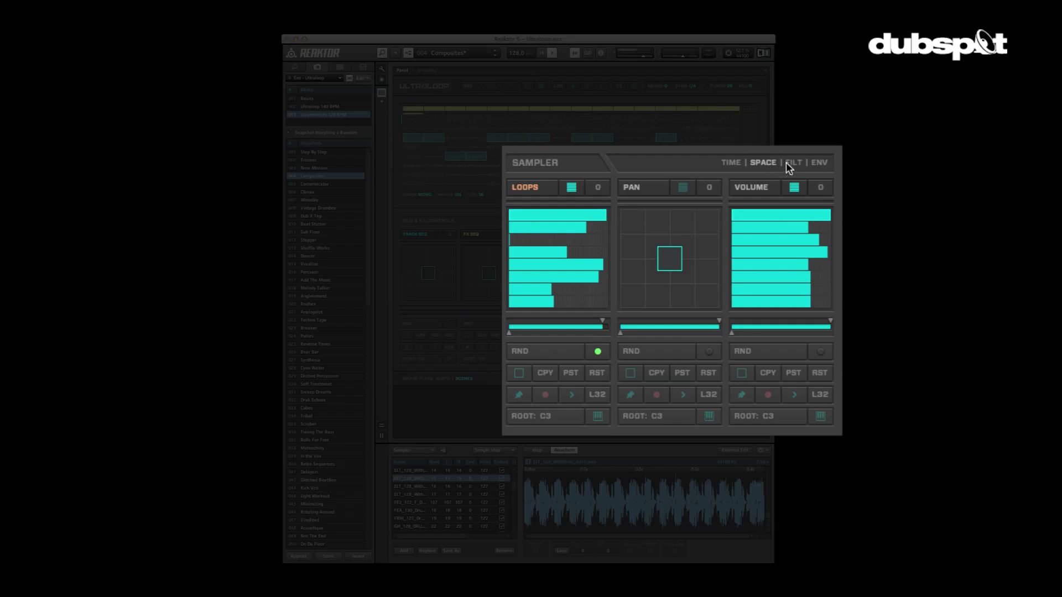
click(786, 164)
click(819, 163)
click(735, 162)
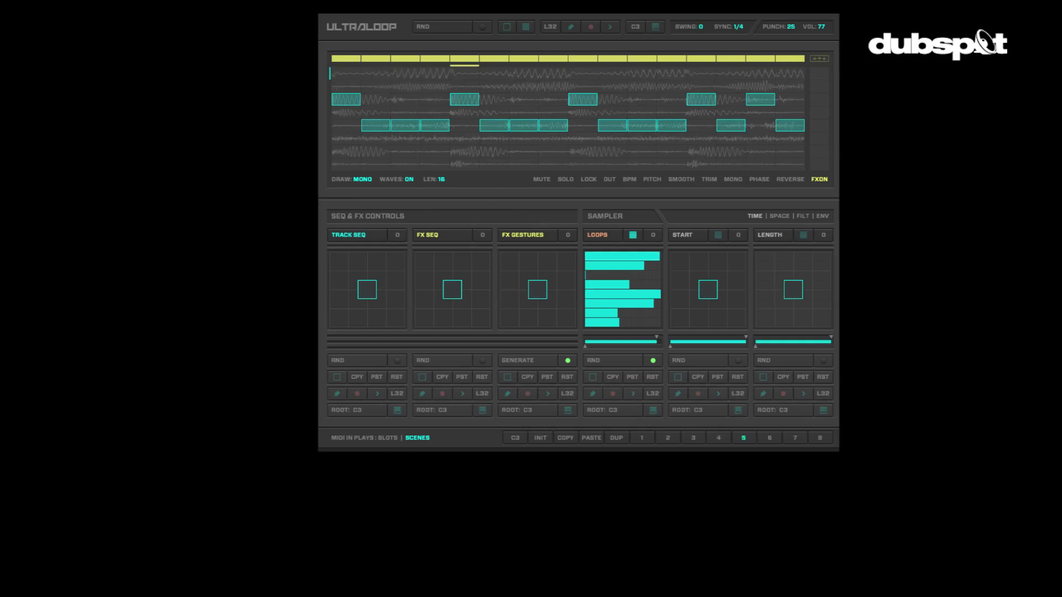
click(803, 216)
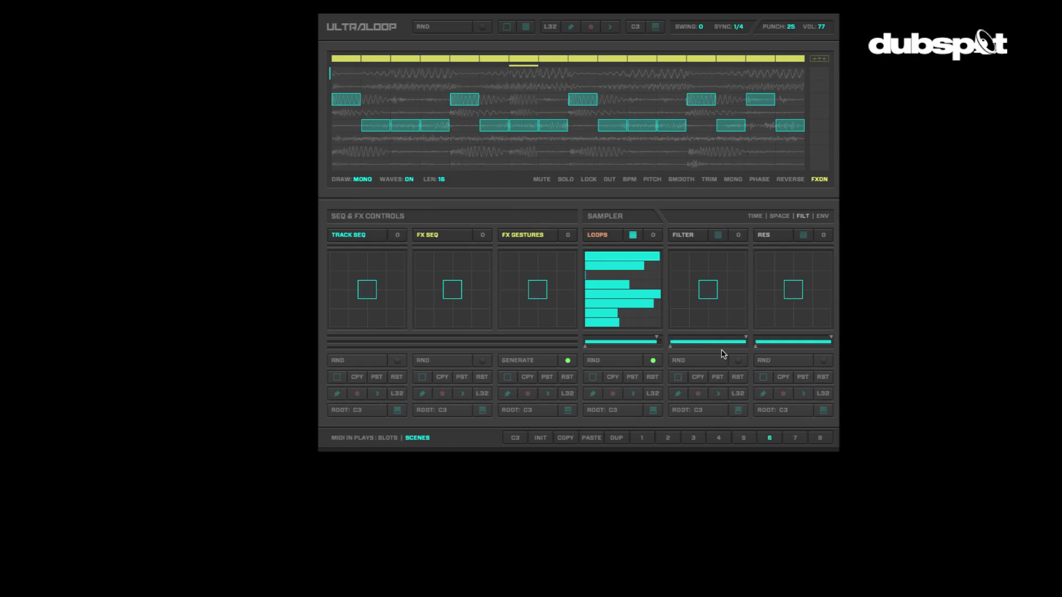
click(761, 217)
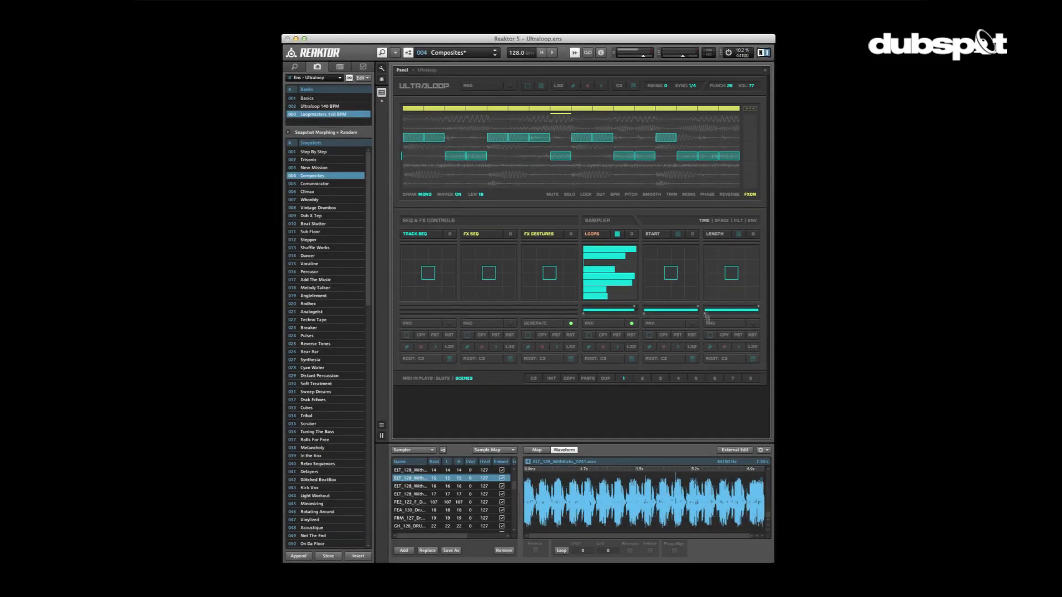
click(738, 221)
click(705, 221)
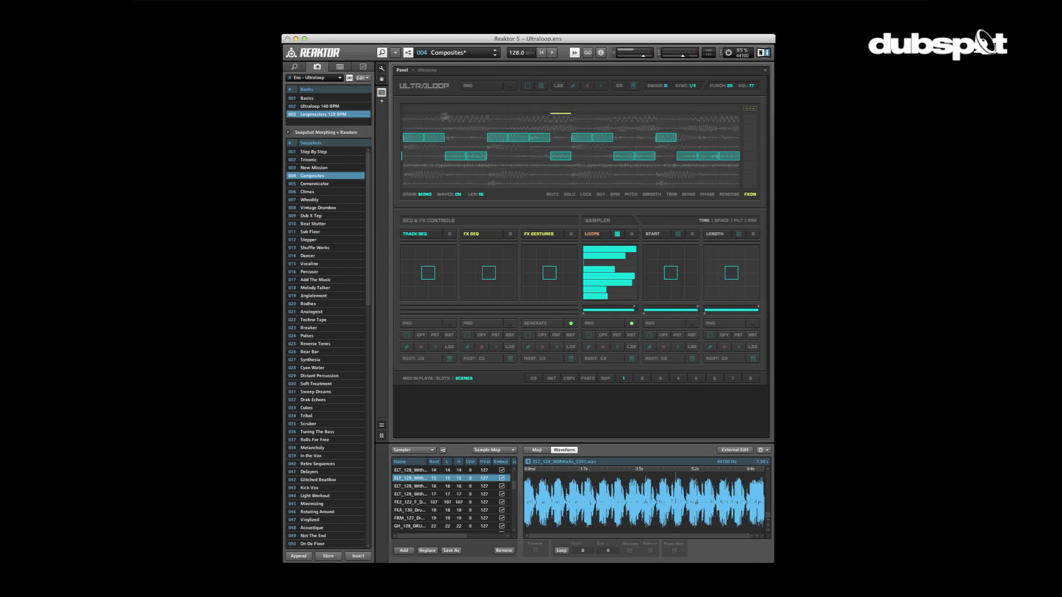
- Fill all 16 sequencer steps on the first track and lower that track's Loops value slightly
drag(413, 122, 734, 114)
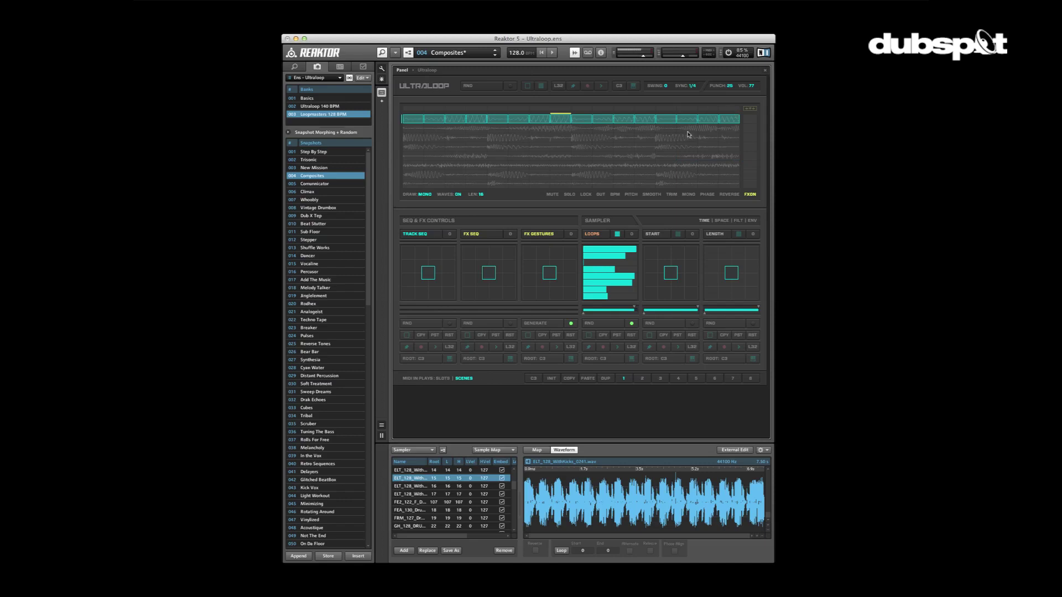
key(space)
key(space)
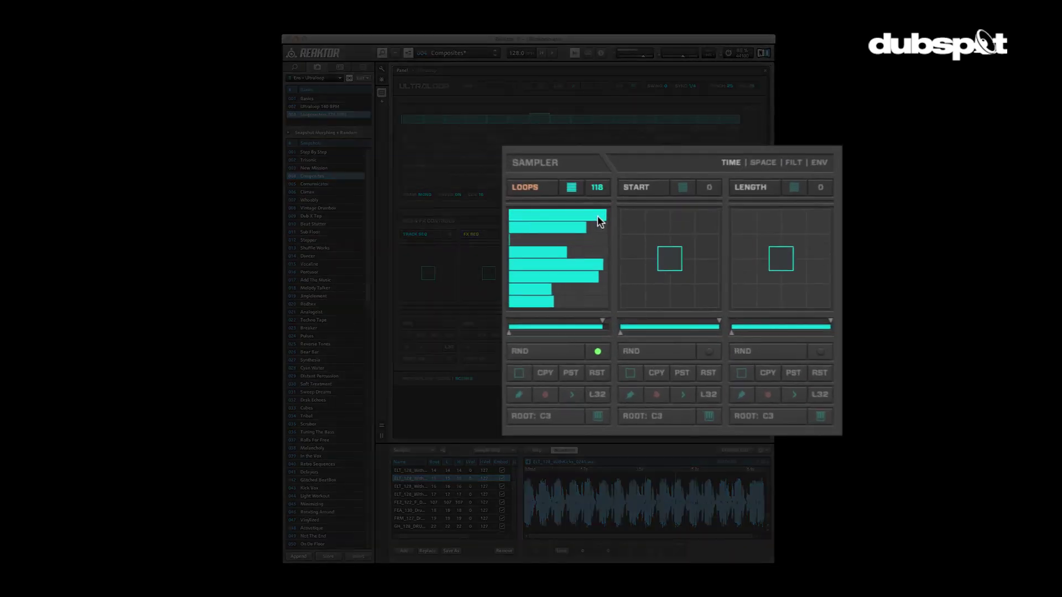
mouse_move(598, 218)
mouse_down()
mouse_move(495, 218)
mouse_move(586, 217)
mouse_up()
- Enable Pan on the Sampler's Space page and adjust the first track's pan position
click(761, 163)
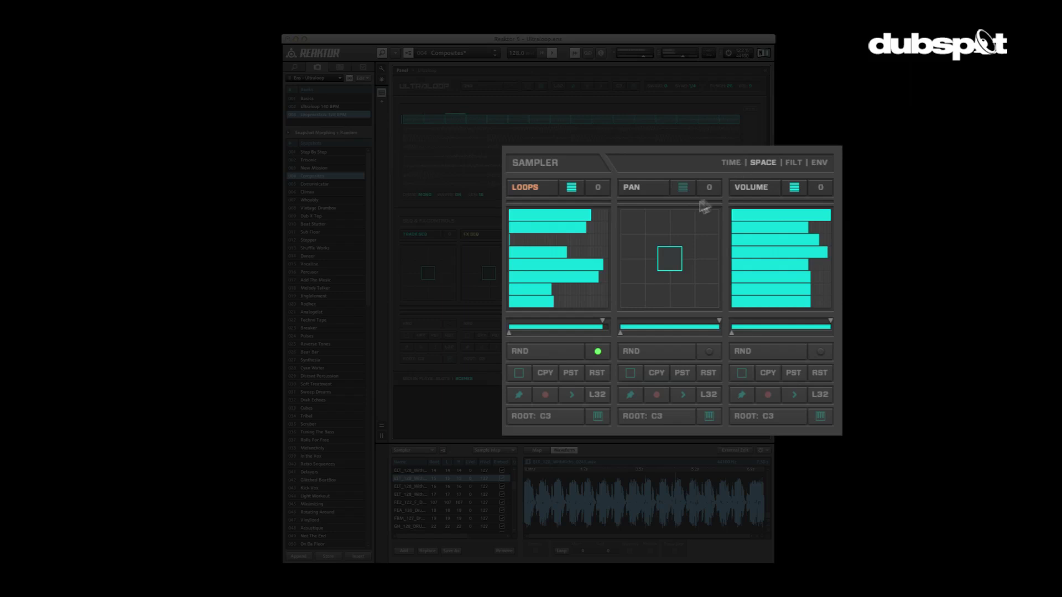
click(684, 187)
mouse_move(657, 210)
mouse_down()
mouse_move(612, 221)
mouse_move(741, 221)
mouse_move(676, 217)
mouse_up()
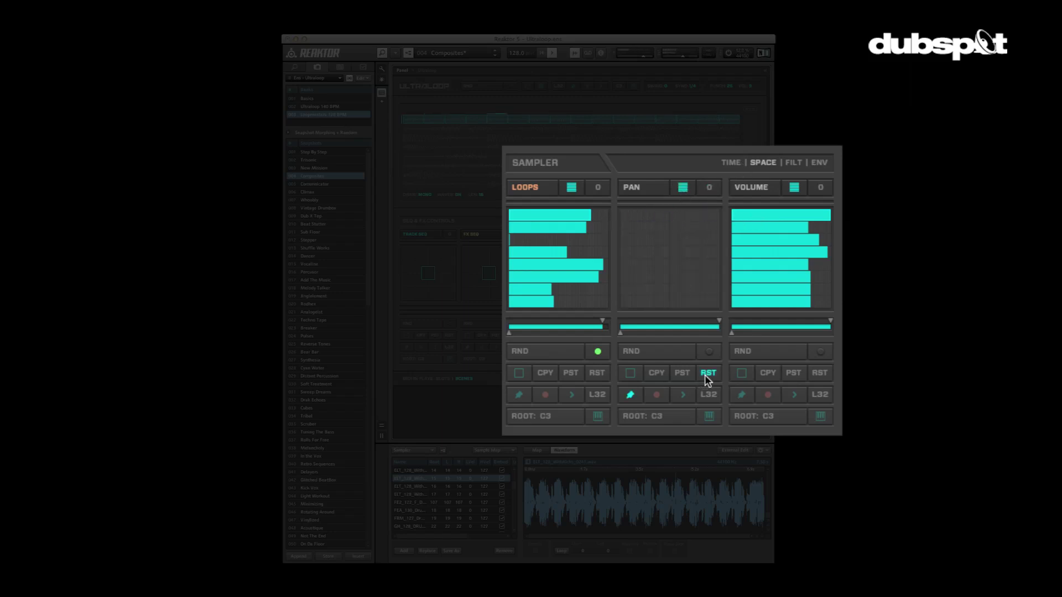
- Randomize the tracks' Pan values several times and reset them
click(649, 357)
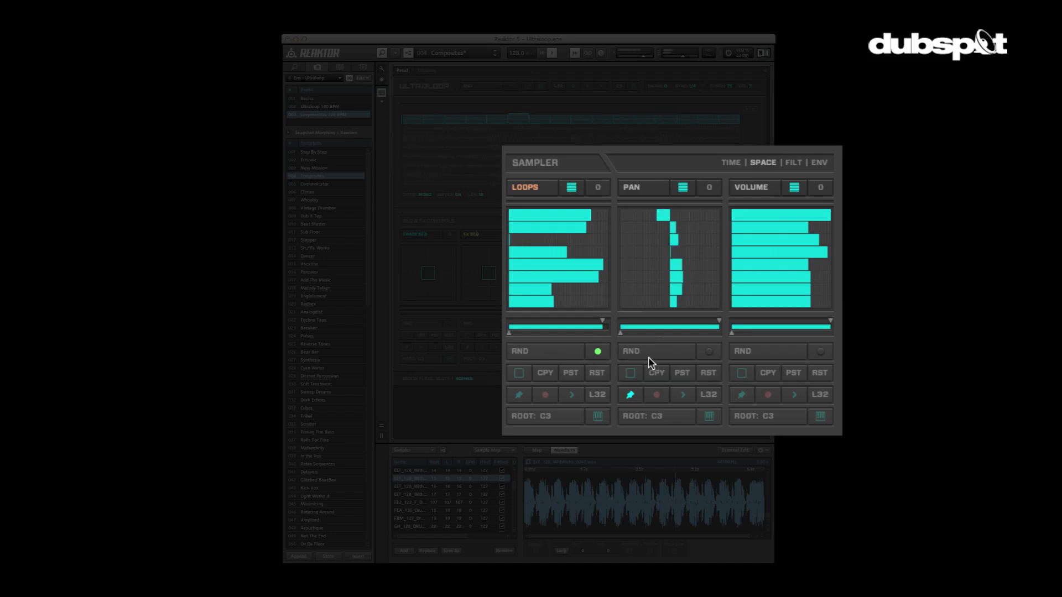
click(649, 355)
click(651, 353)
click(651, 353)
click(651, 353)
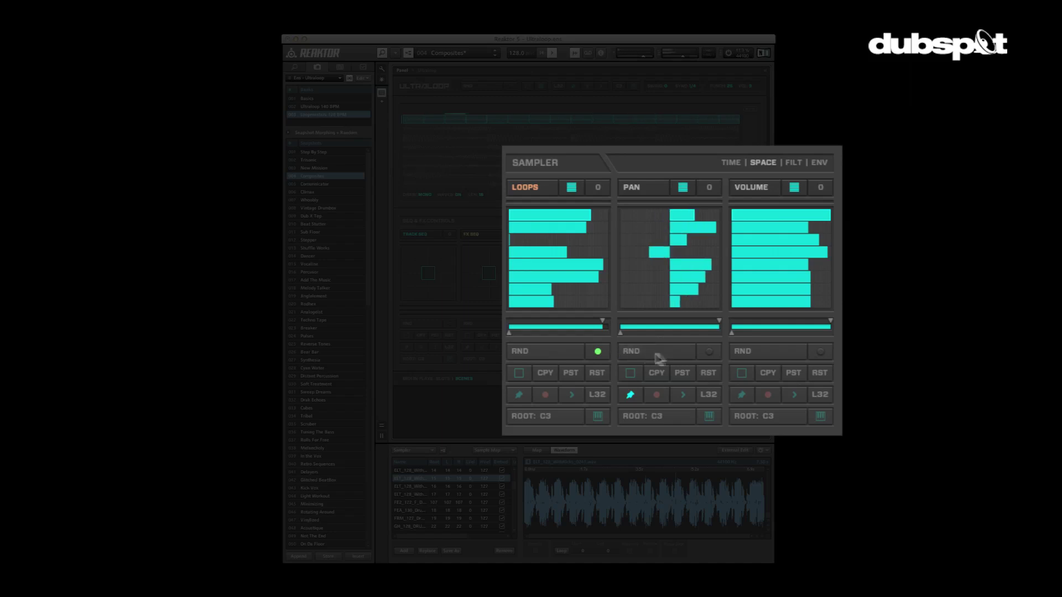
click(710, 372)
- Enable Filter on the Sampler's Filt page and set the first track's filter value near the centre
click(794, 162)
click(682, 188)
mouse_move(682, 213)
mouse_down()
mouse_move(704, 214)
mouse_move(612, 216)
mouse_move(668, 213)
mouse_up()
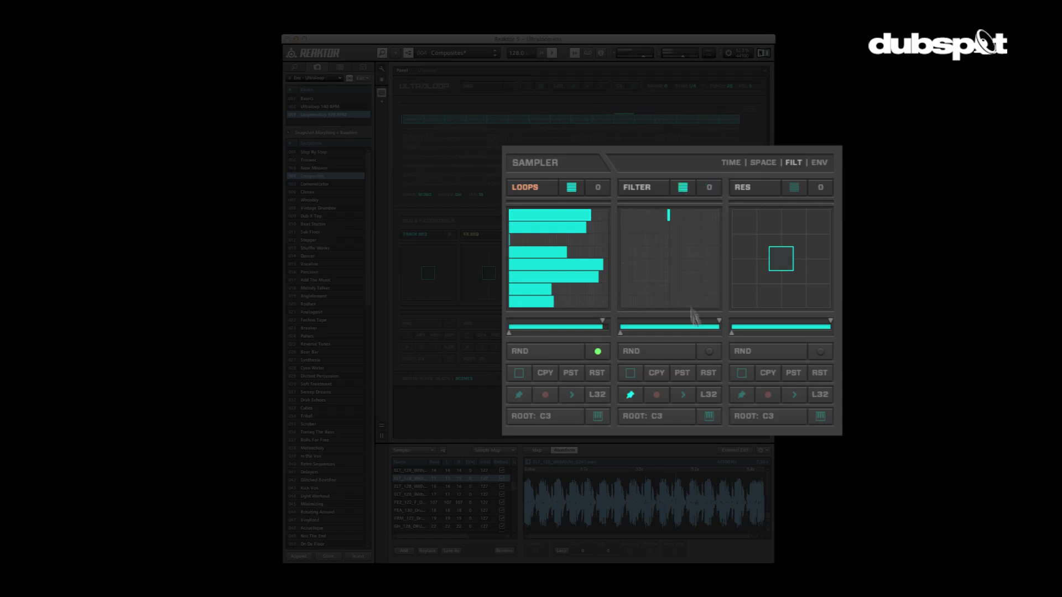
- Enable Dec on the Sampler's Env page and shorten the first track's decay
click(819, 163)
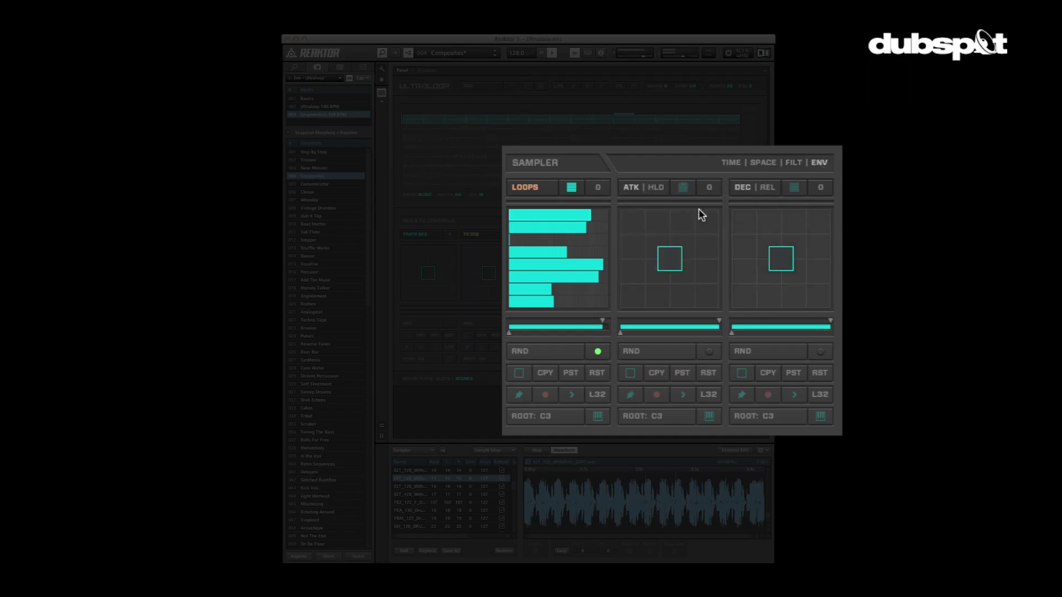
click(794, 187)
drag(795, 212, 743, 214)
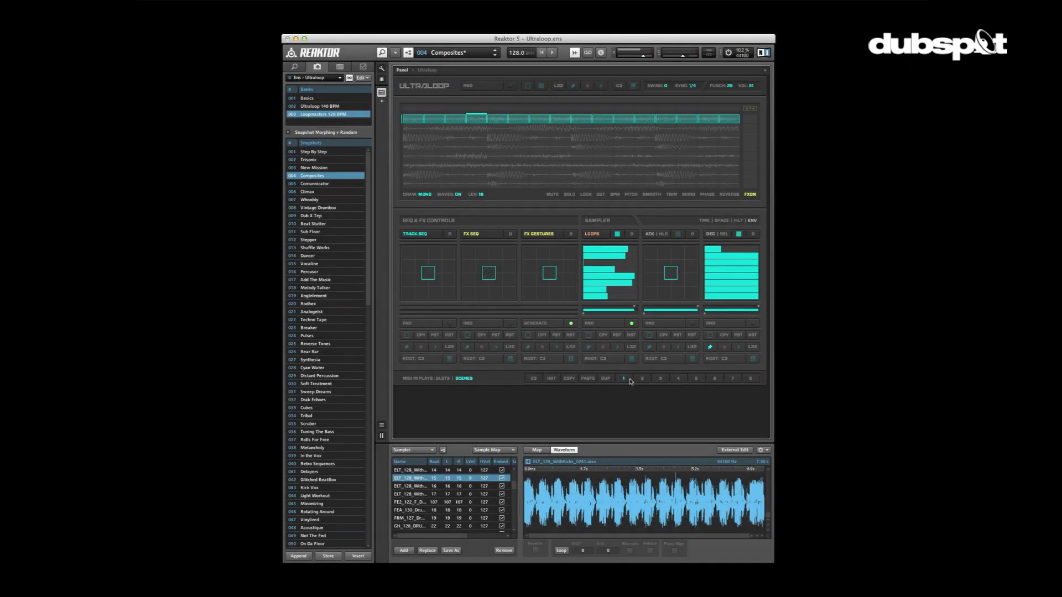
- Duplicate scene 1 into scene 2
click(606, 379)
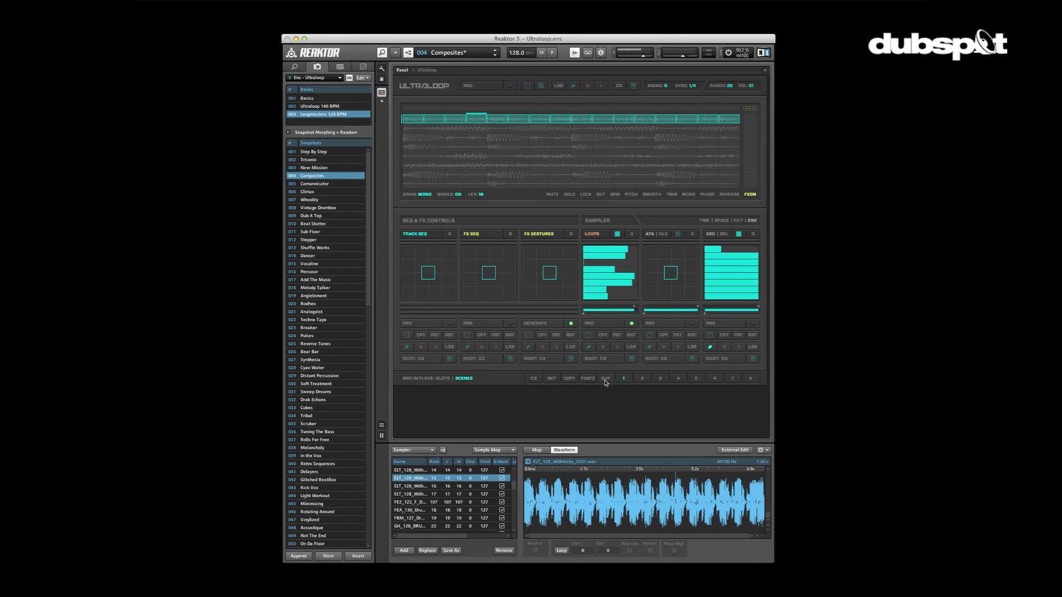
click(641, 380)
click(606, 379)
- Raise the first track's decay to full in scene 2 and turn on Reverse for that track
drag(721, 252, 779, 244)
click(730, 194)
click(749, 120)
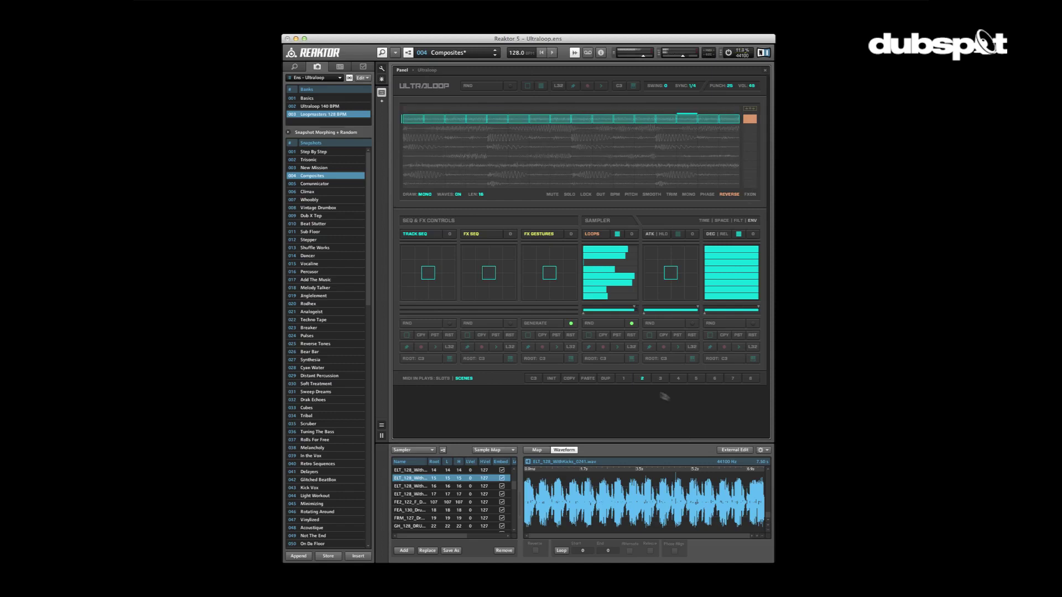
- Duplicate scene 2 into scene 3 and assign sequencer steps 1, 5, 9 and 13 to the seventh track
click(608, 379)
click(660, 380)
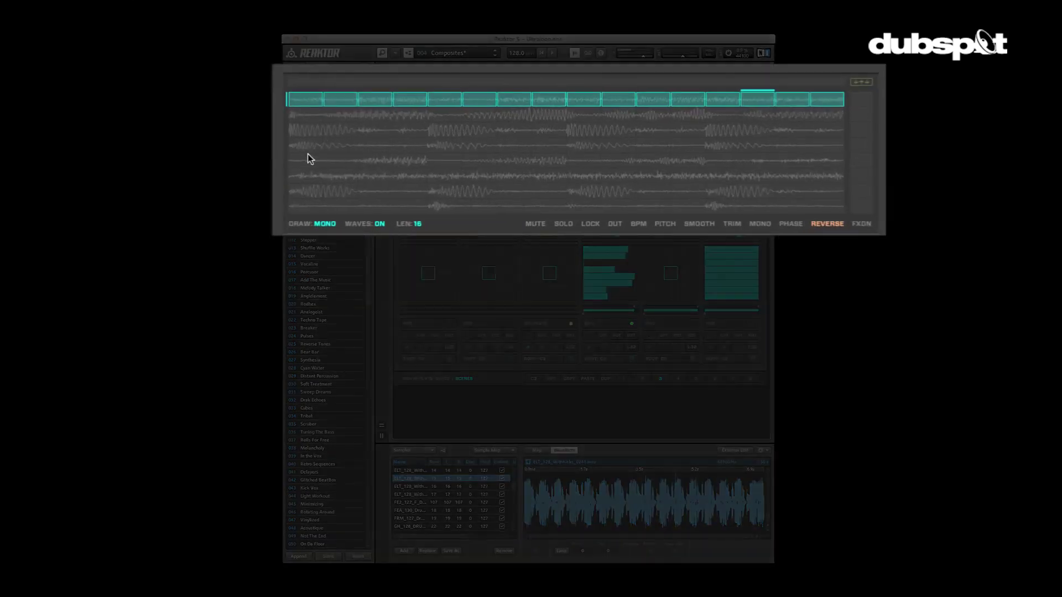
click(303, 192)
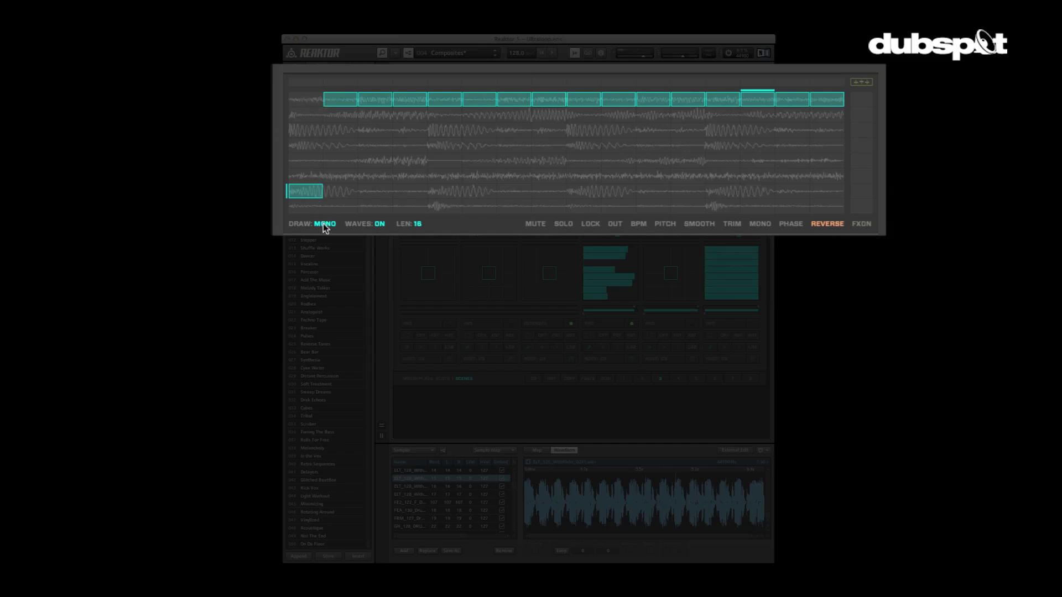
click(446, 193)
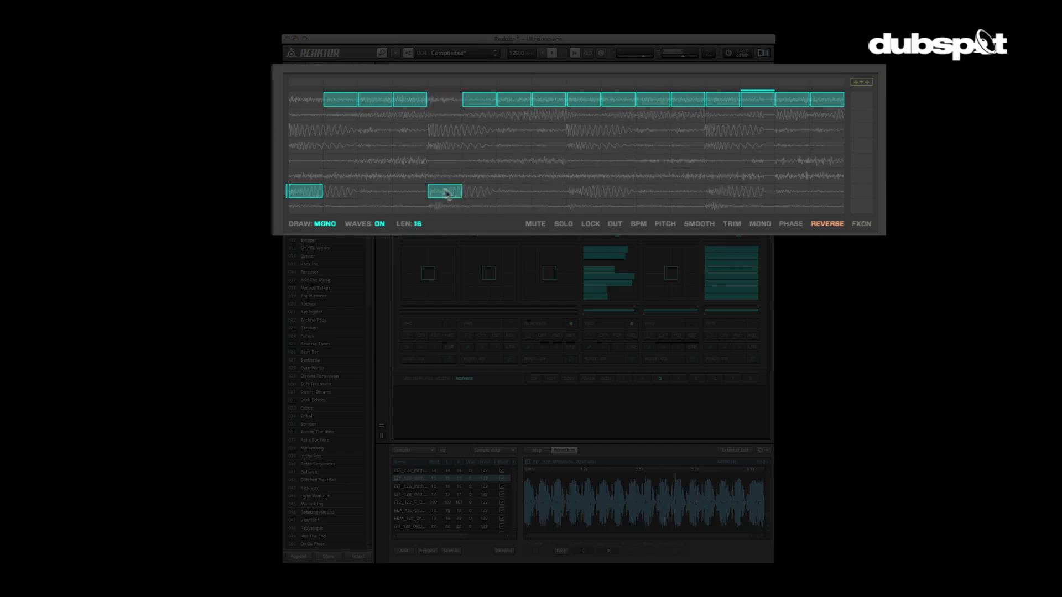
click(585, 193)
click(724, 191)
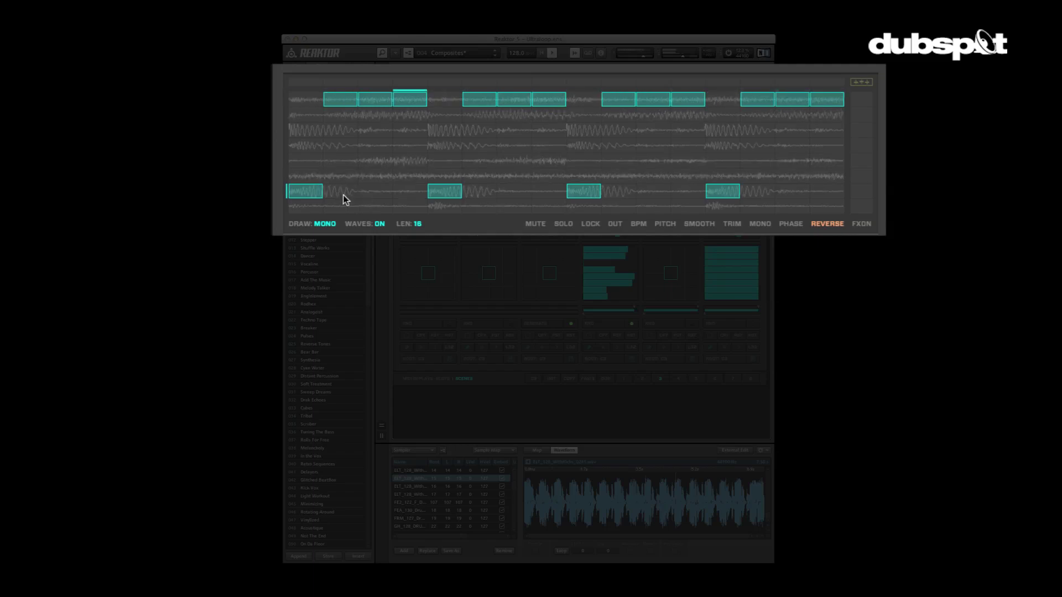
- Assign steps 3–4, 7–8, 11–12 and 15–16 to the fourth track and step 14 to the eighth track
drag(362, 145, 406, 147)
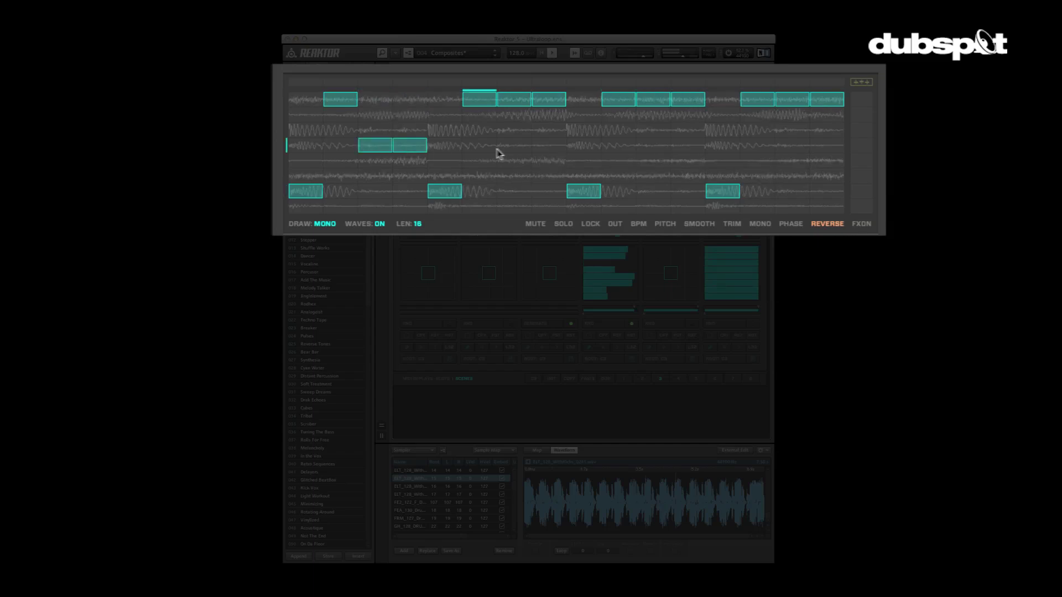
drag(500, 147, 540, 147)
drag(659, 148, 676, 147)
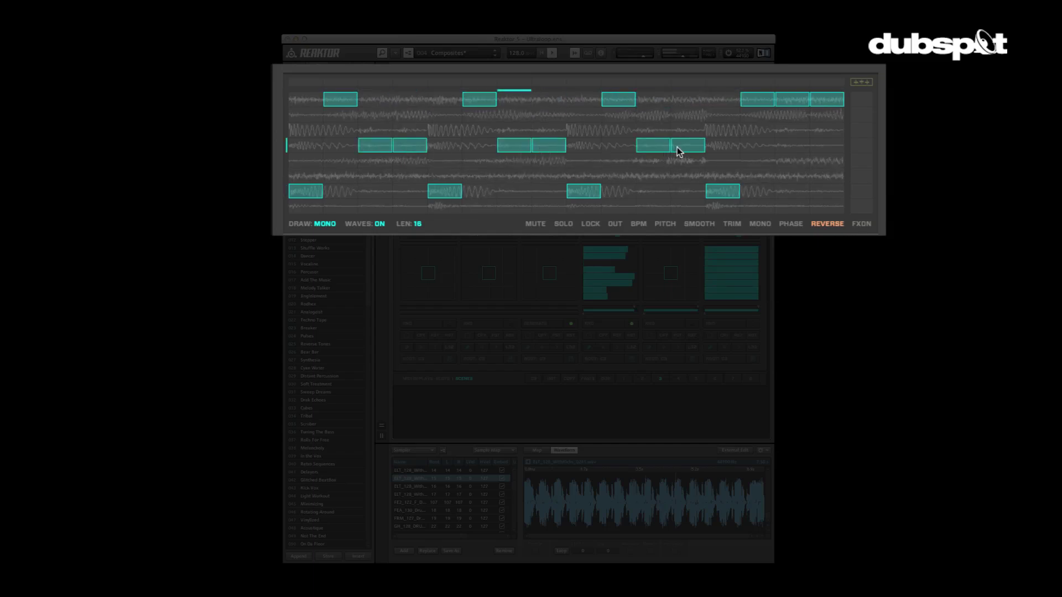
click(805, 148)
click(816, 145)
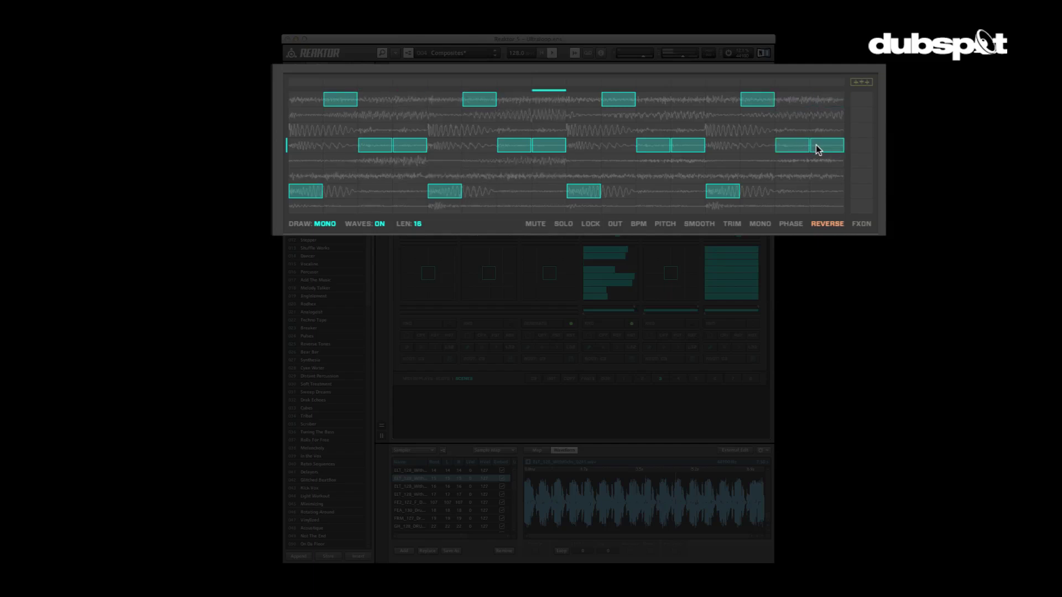
click(750, 208)
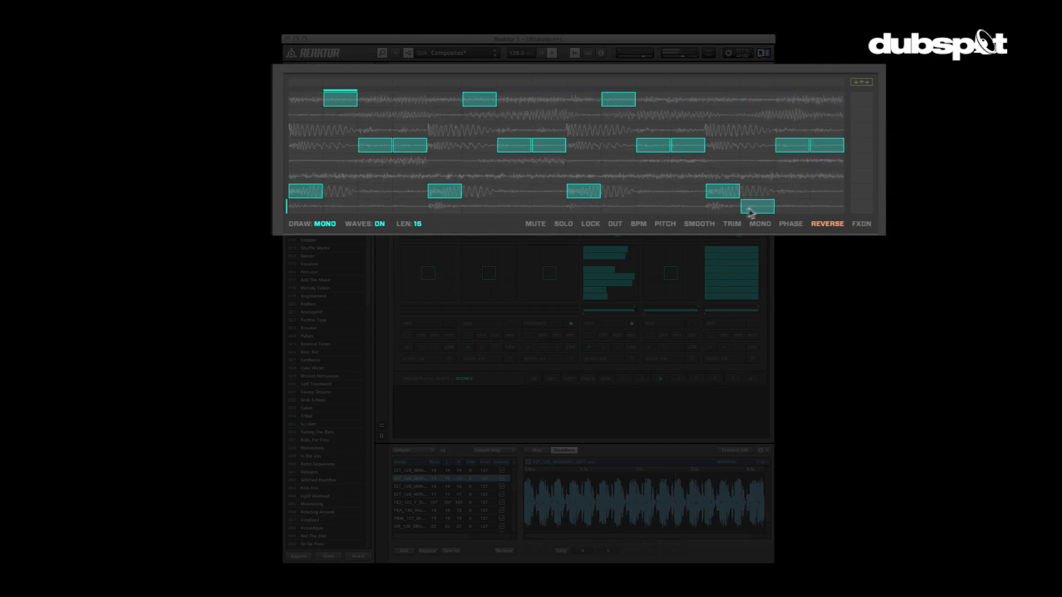
- Assign steps 2, 6 and 10 to the eighth track and fill all 16 steps of the first track in Poly draw mode
click(625, 208)
click(479, 207)
click(340, 207)
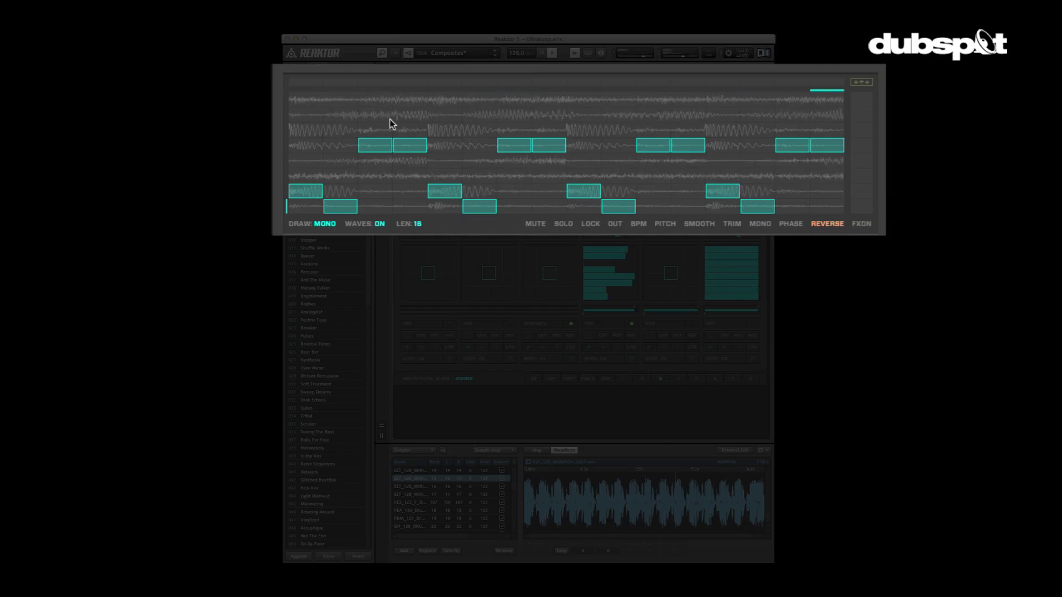
click(328, 225)
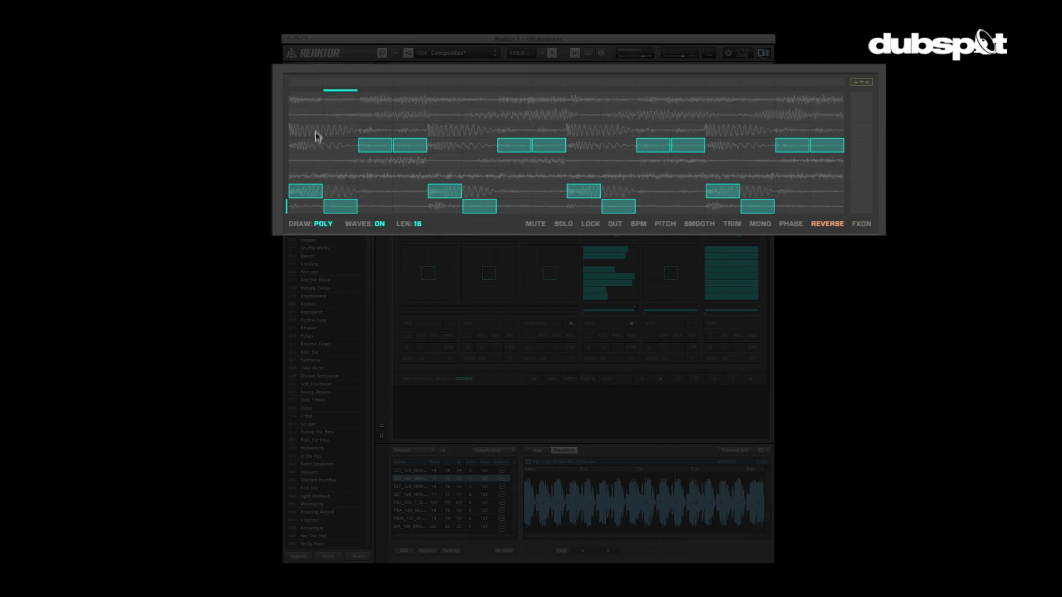
mouse_move(310, 100)
mouse_down()
mouse_move(576, 91)
mouse_move(823, 106)
mouse_up()
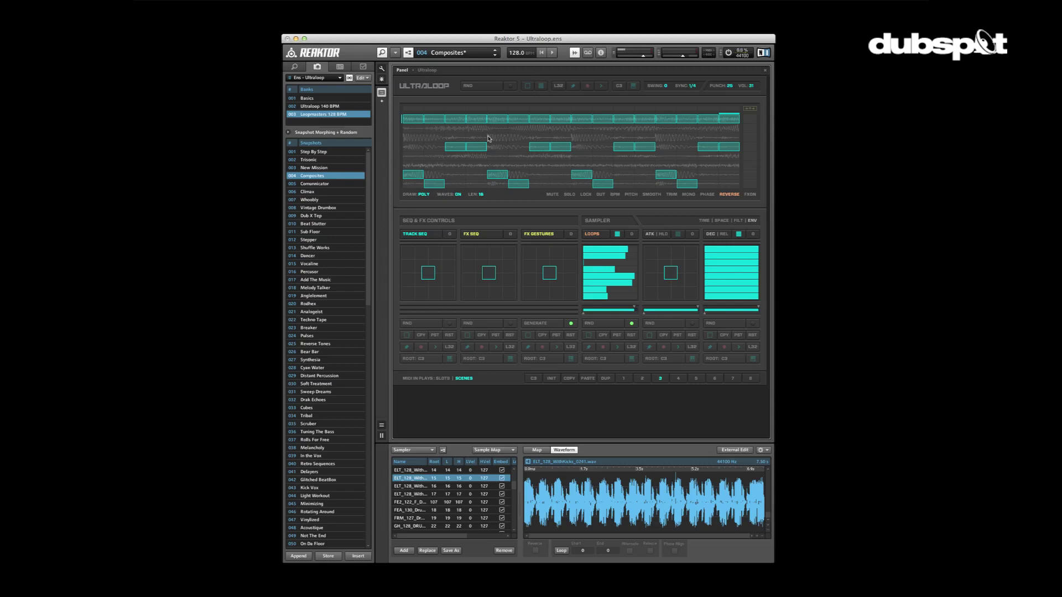
- Latch the FX SEQ pad on slot 1 and turn on FX for all eight tracks
click(749, 195)
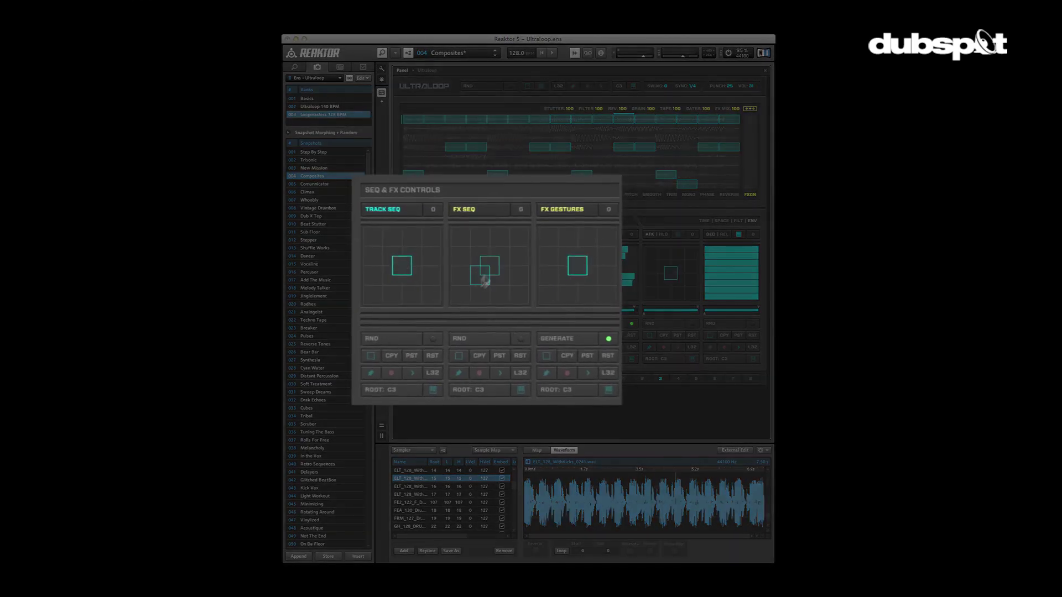
drag(492, 275, 429, 308)
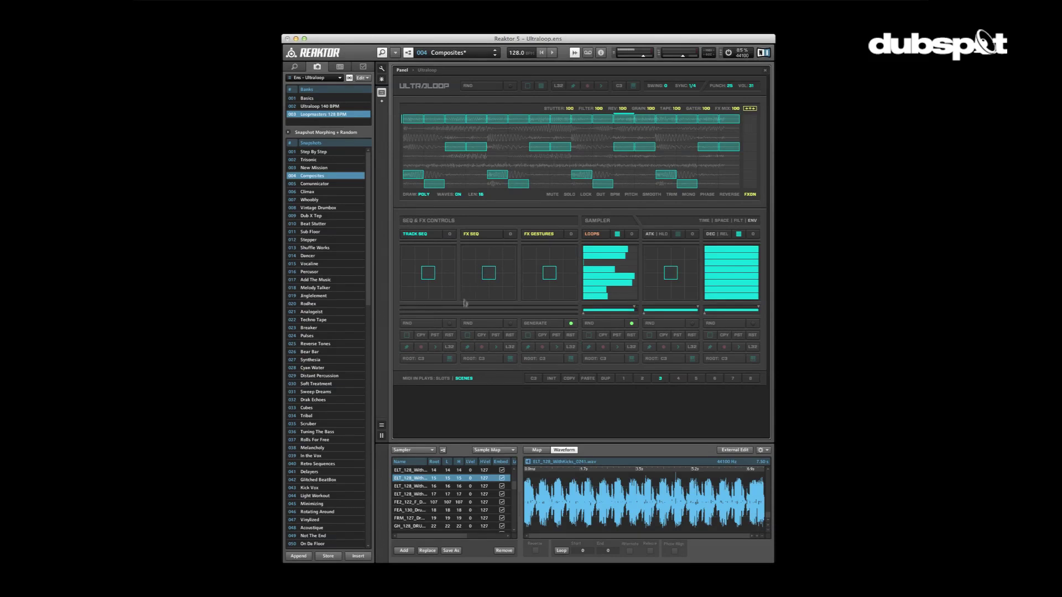
click(467, 348)
click(466, 297)
drag(750, 119, 749, 185)
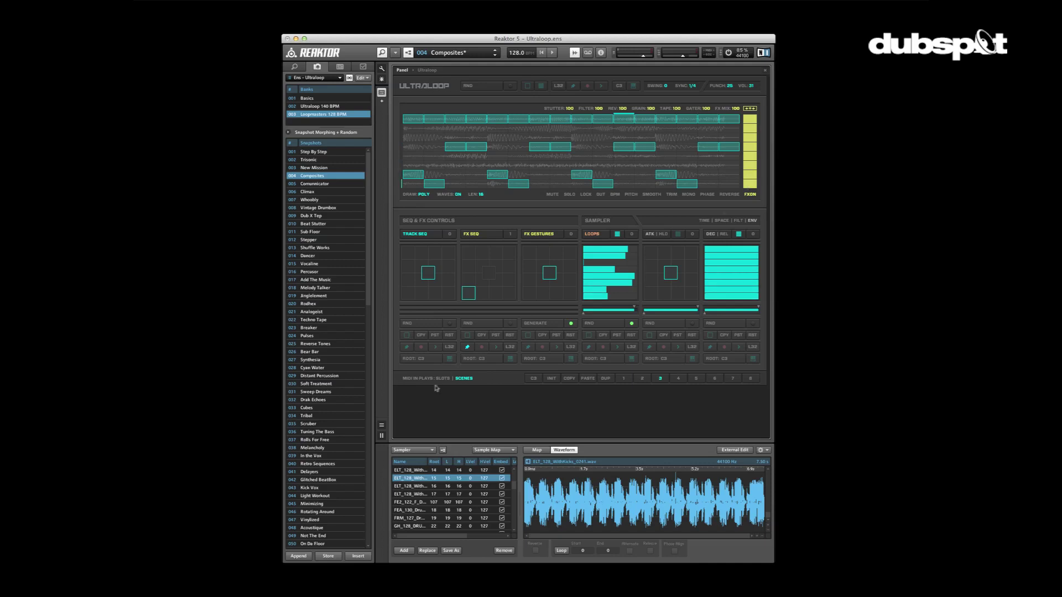
- Hide the FX amounts and compare playback with FX SEQ unlatched and latched on slot 1
click(469, 349)
click(751, 109)
key(space)
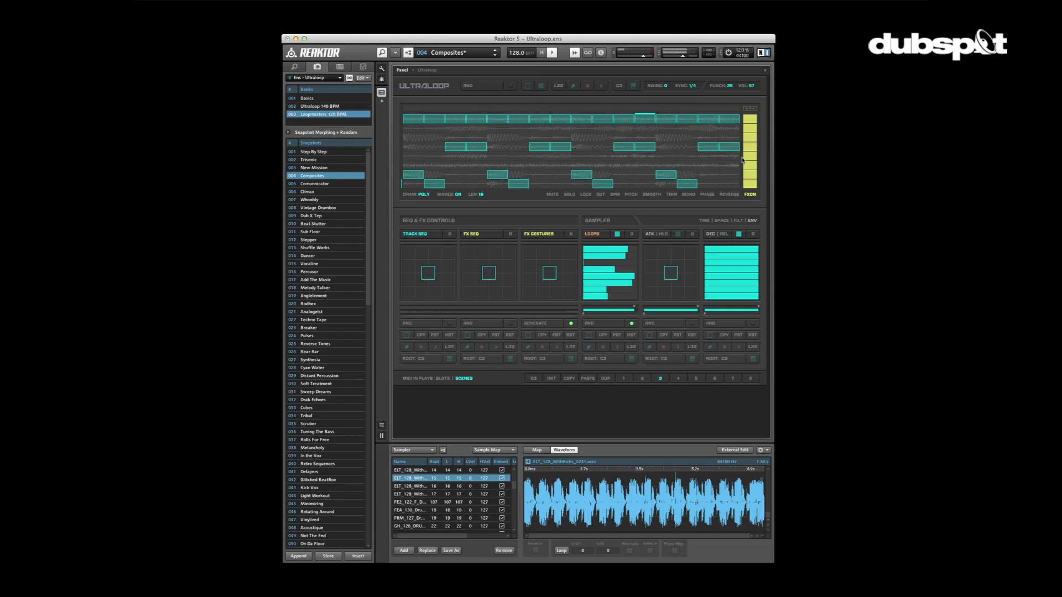
drag(407, 119, 483, 111)
click(468, 348)
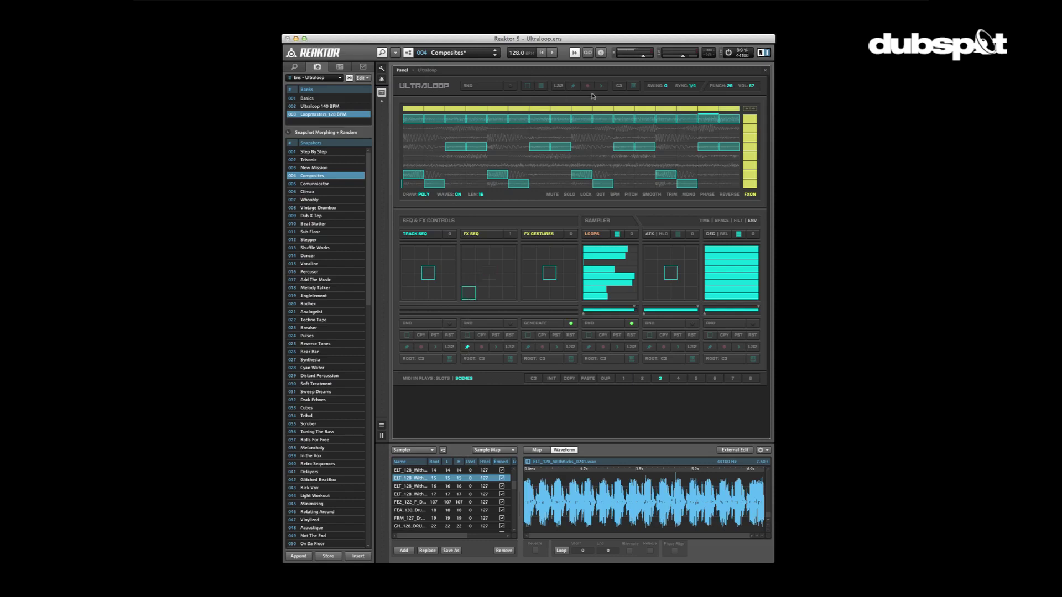
- Show the FX amount settings during playback and hide them again
key(space)
click(749, 109)
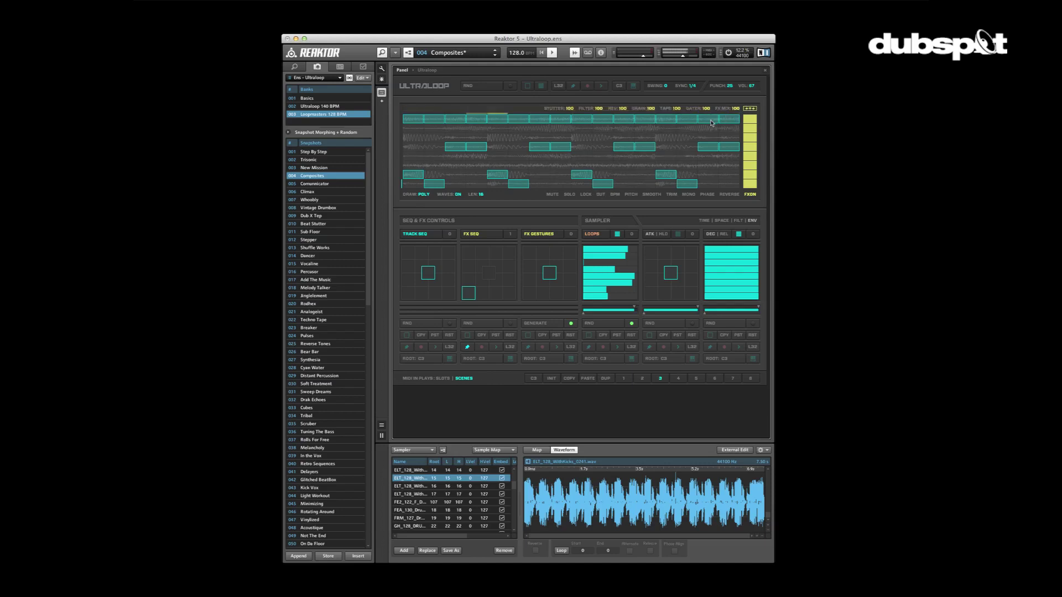
click(750, 109)
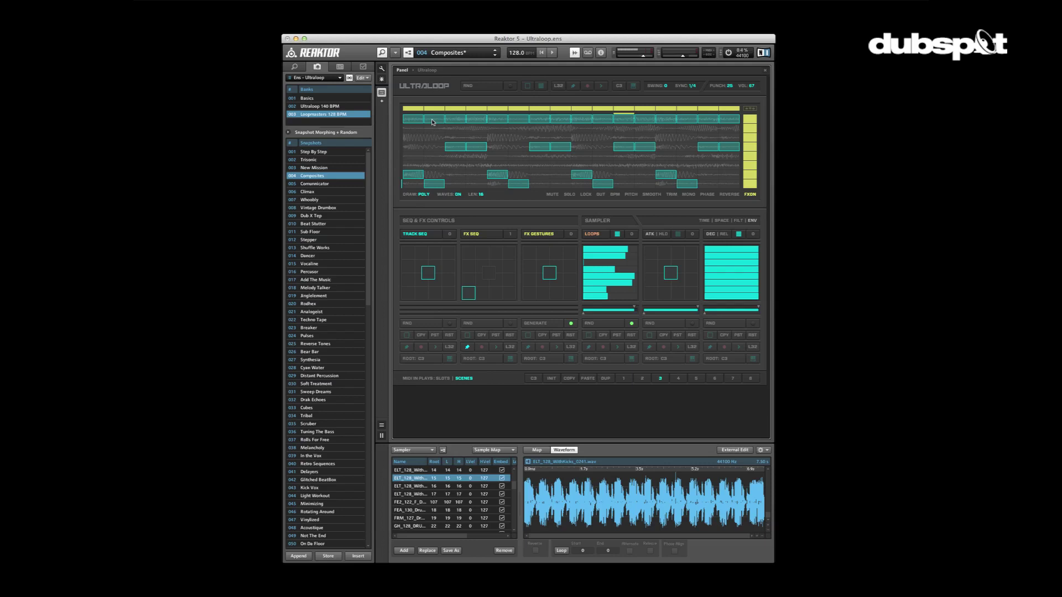
- Select FX SEQ slot 2 and restrict its active FX steps to 9–16
key(space)
click(539, 327)
click(487, 298)
drag(409, 110, 570, 109)
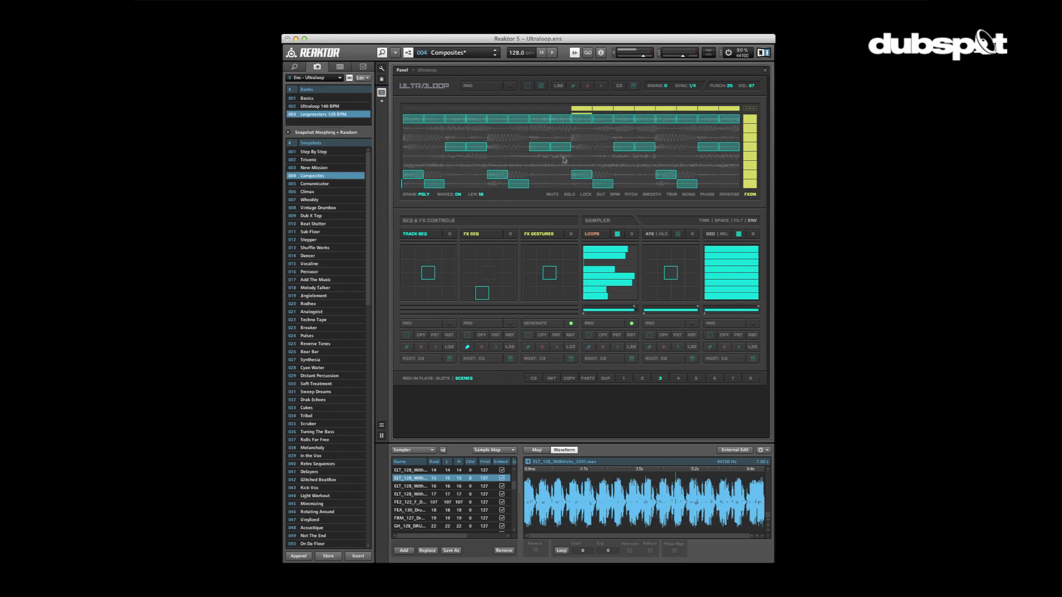
- Select FX SEQ slot 3, clear FX steps 5–16 and redraw FX steps 9–12
key(space)
click(496, 294)
drag(731, 112, 488, 108)
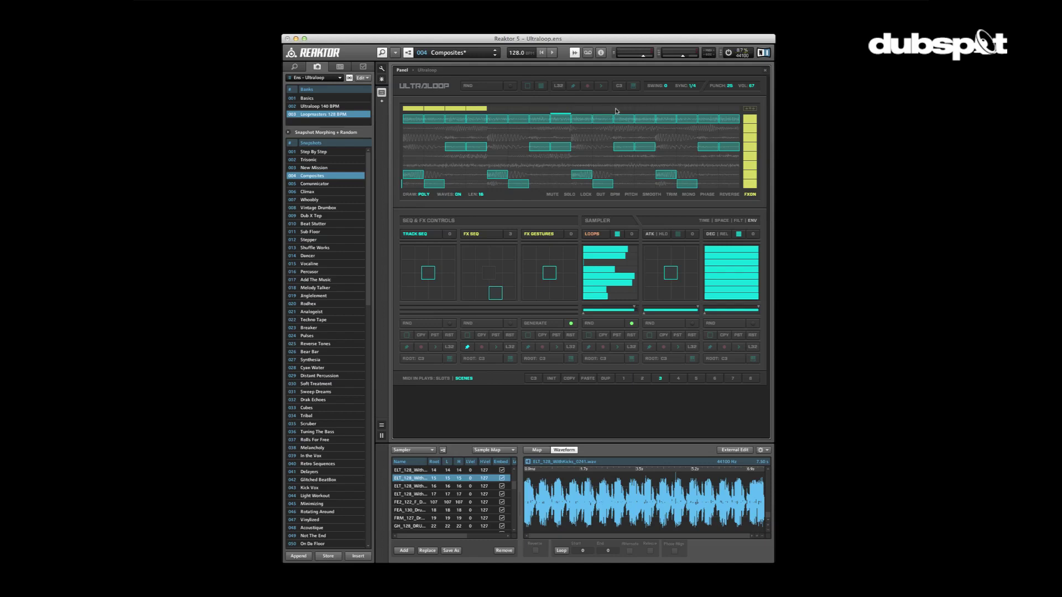
drag(570, 113, 643, 112)
- Release the FX SEQ latch and audition the FX slots momentarily during playback
key(space)
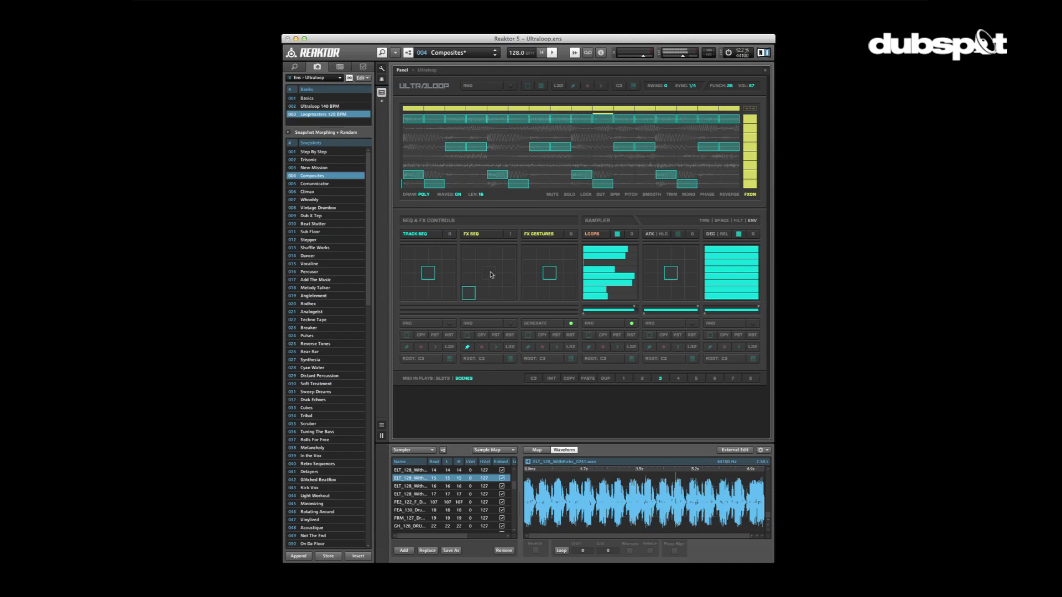
click(470, 347)
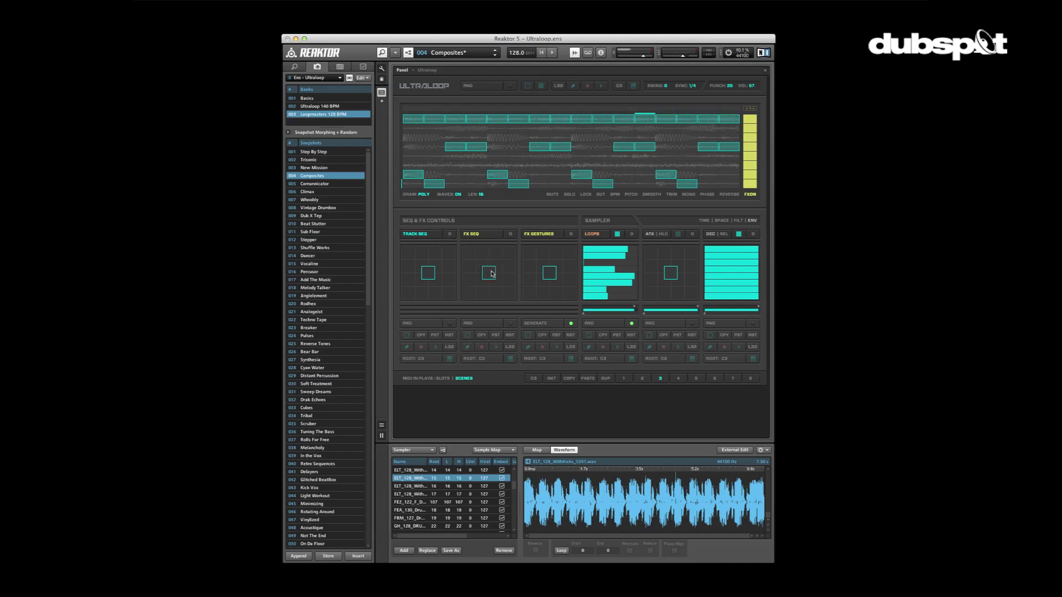
drag(490, 275, 494, 304)
key(space)
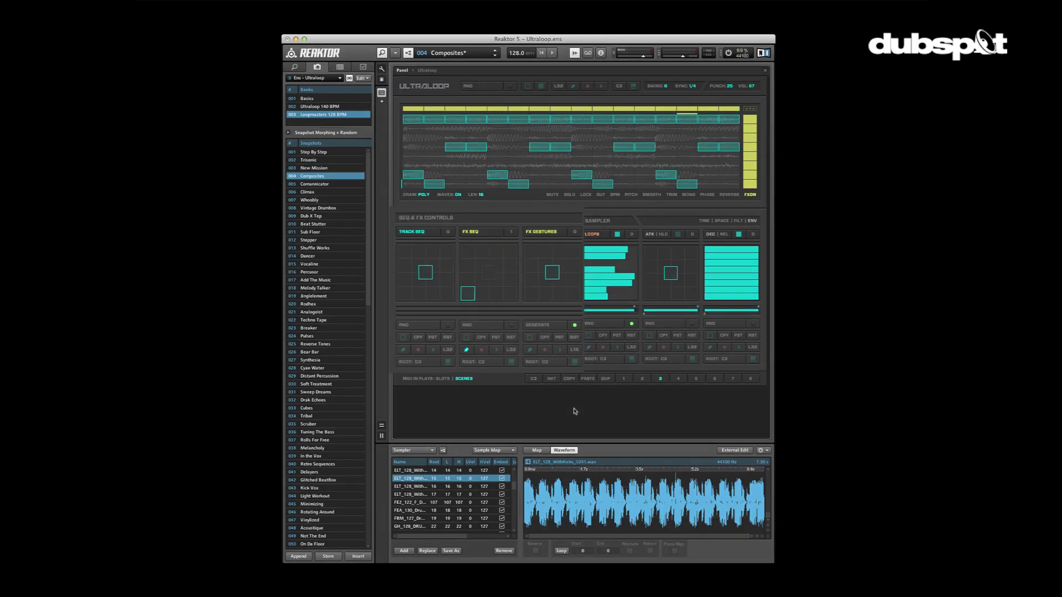
- Play back the FX Gestures and record a new handle movement on that pad, finishing with the FX SEQ latch released
click(599, 382)
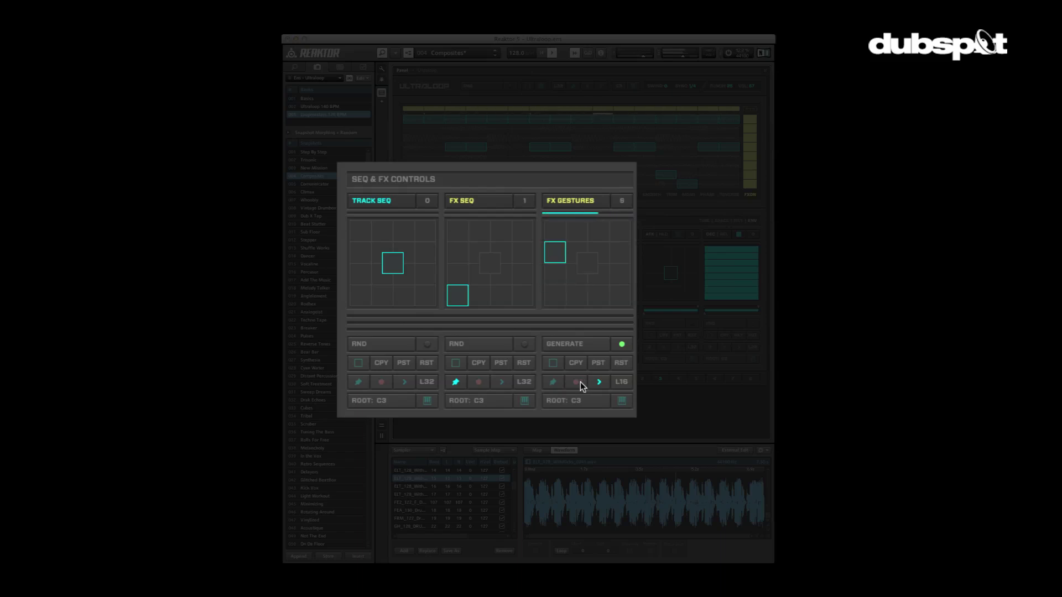
click(577, 381)
mouse_move(580, 264)
mouse_down()
mouse_move(534, 317)
mouse_move(624, 299)
mouse_move(588, 298)
mouse_move(603, 272)
mouse_move(597, 306)
mouse_move(625, 244)
mouse_move(616, 289)
mouse_move(602, 300)
mouse_move(603, 279)
mouse_move(604, 312)
mouse_move(629, 307)
mouse_move(627, 261)
mouse_up()
click(580, 383)
click(601, 381)
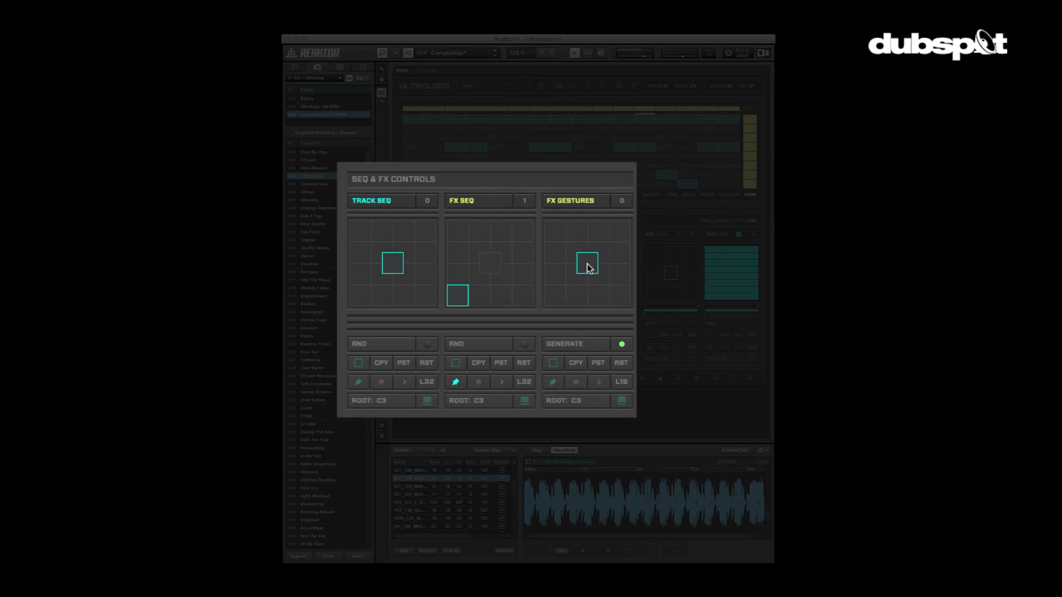
click(456, 382)
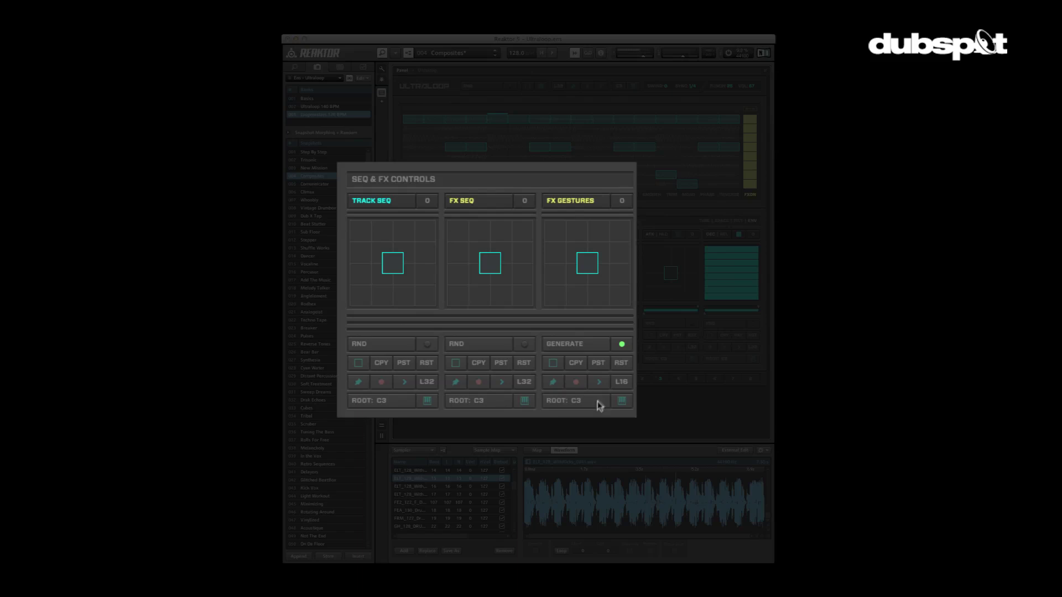
- Toggle MIDI slot control on the FX Gestures, FX SEQ and Track SEQ pads
click(622, 400)
click(621, 400)
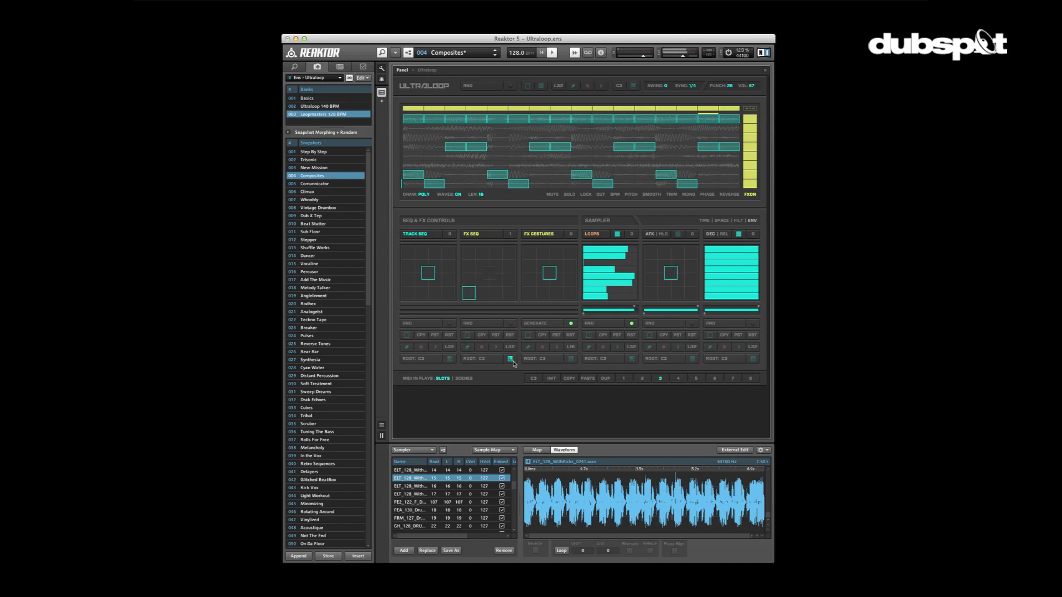
click(510, 360)
click(511, 359)
click(510, 360)
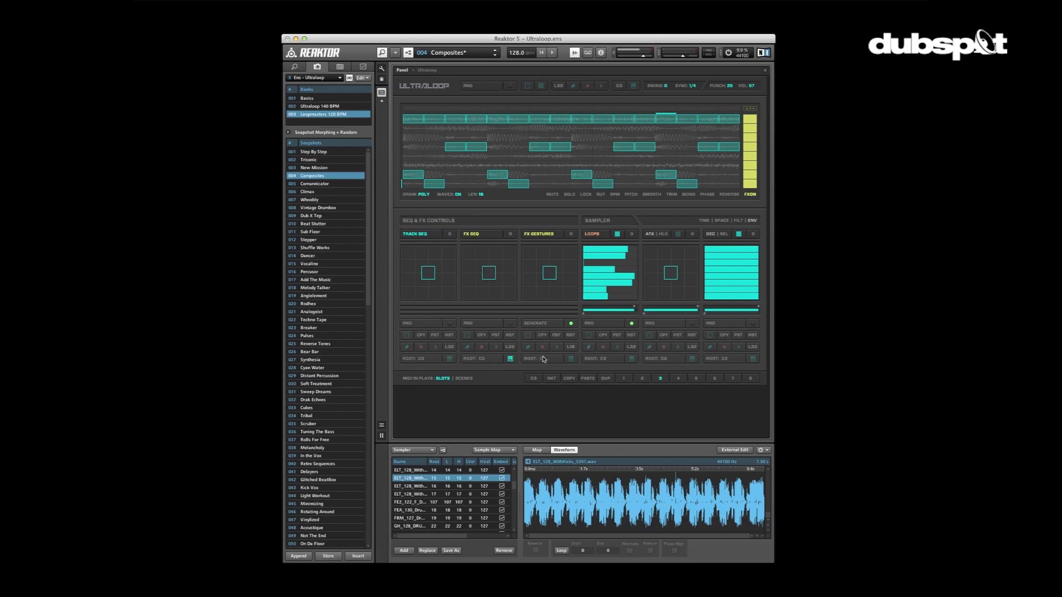
click(571, 359)
click(450, 359)
click(571, 359)
- Audition Track SEQ slot 1 during playback by moving the pad's handle, and turn on the Track SEQ latch
key(space)
click(409, 295)
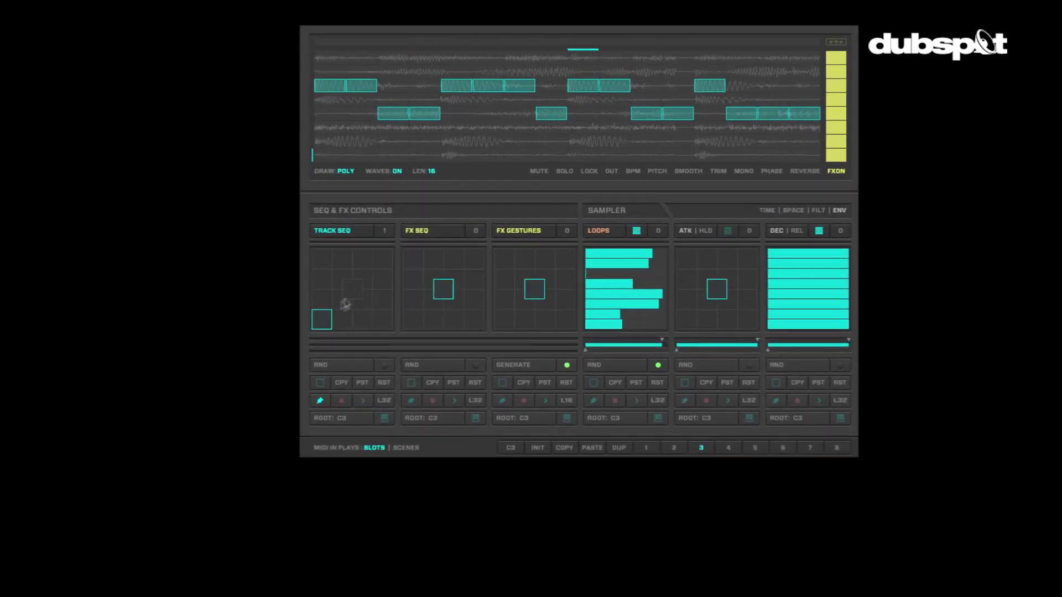
click(319, 400)
drag(359, 289, 324, 335)
click(320, 401)
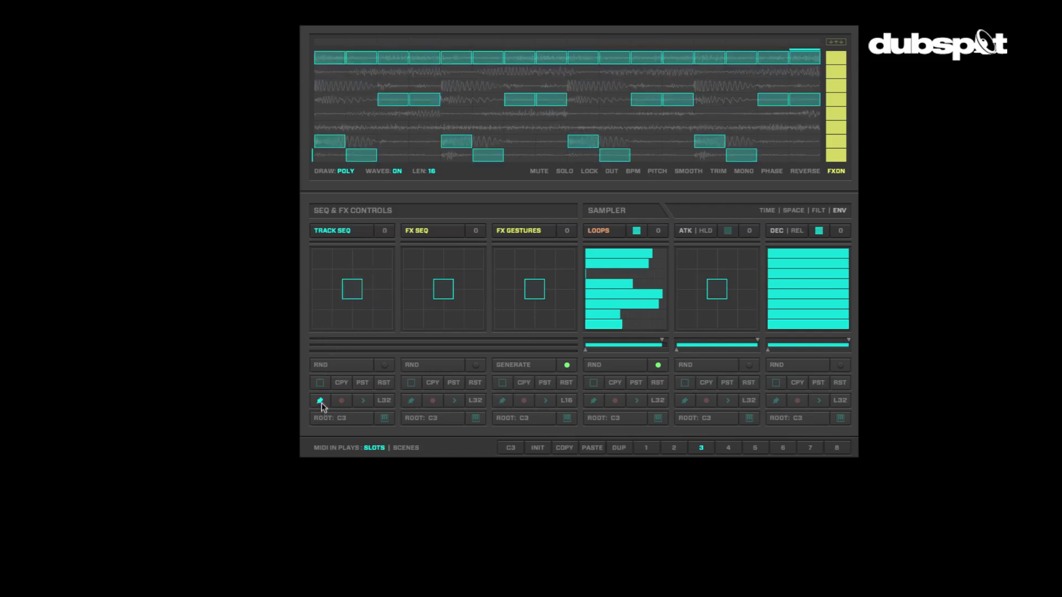
- Draw a layered Poly pattern in Track SEQ slot 2 and a one-track-per-step Mono pattern in slot 3
click(344, 325)
mouse_move(544, 52)
mouse_down()
mouse_move(653, 81)
mouse_move(765, 144)
mouse_move(777, 89)
mouse_up()
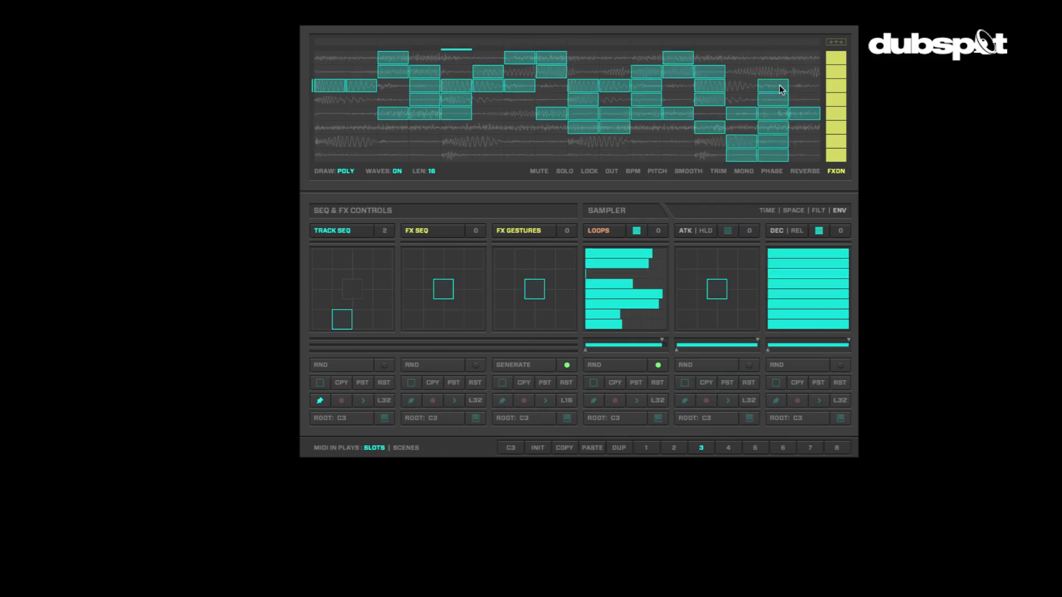
click(362, 320)
click(346, 171)
mouse_move(336, 157)
mouse_down()
mouse_move(541, 86)
mouse_move(703, 150)
mouse_move(817, 157)
mouse_move(833, 116)
mouse_move(829, 136)
mouse_move(805, 156)
mouse_up()
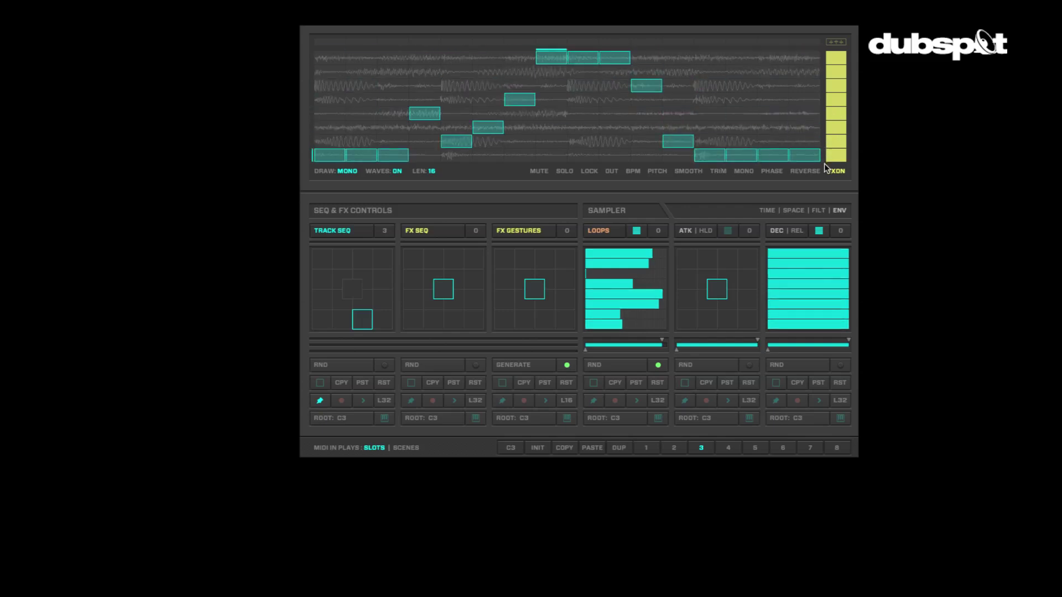
- Switch Track SEQ between slots 1, 3 and 2 to compare the patterns during playback
click(323, 326)
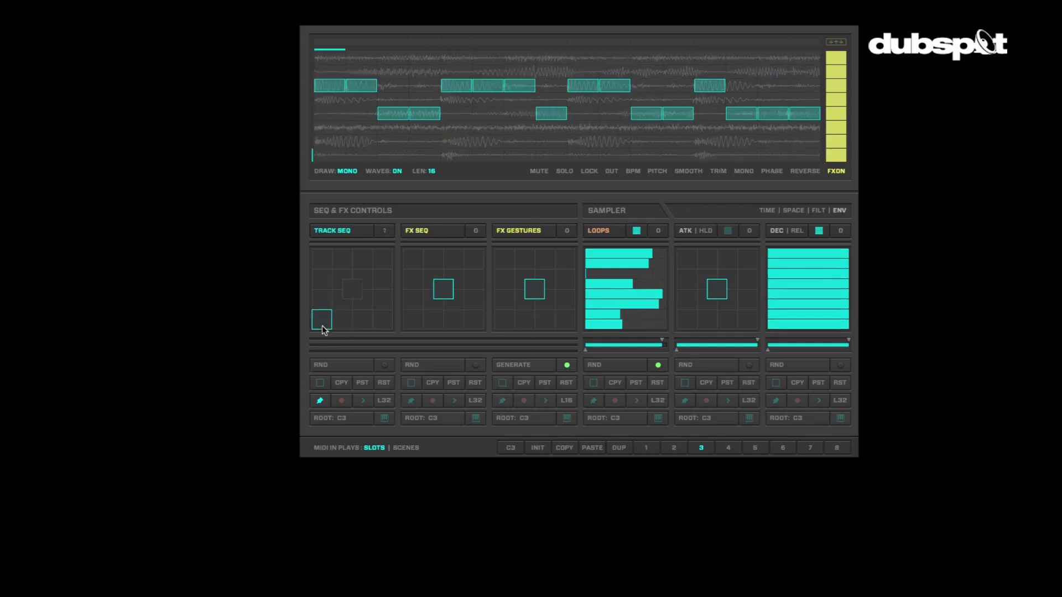
click(362, 321)
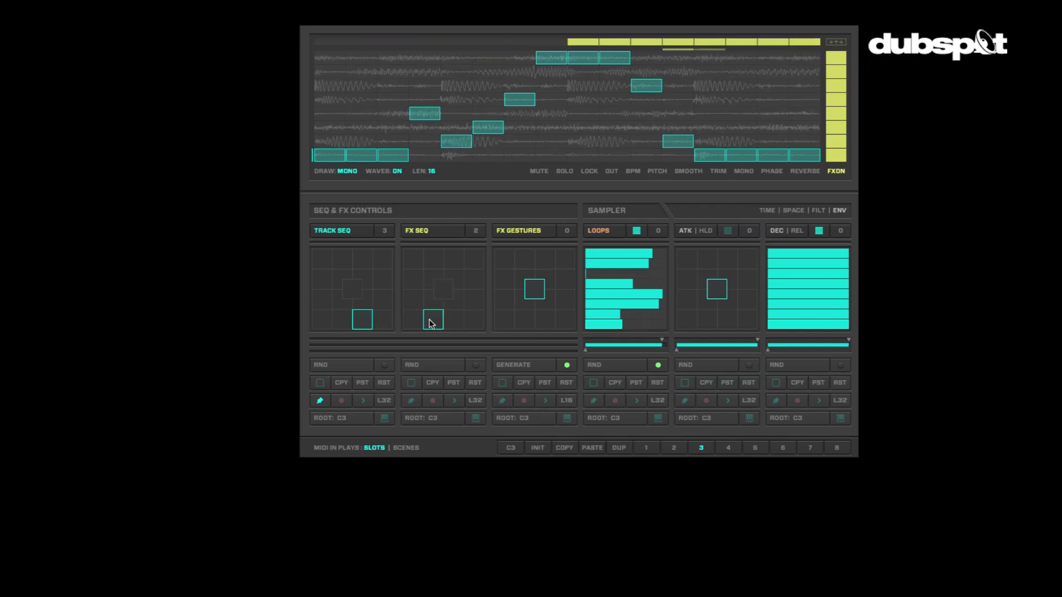
click(346, 325)
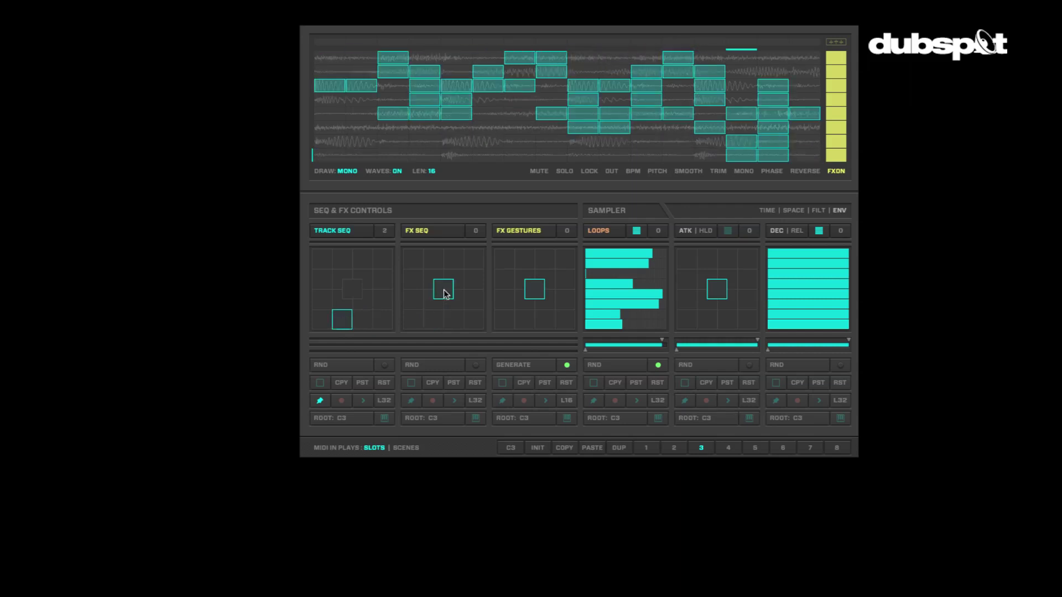
- Audition FX SEQ slots and an FX Gestures slot over the running Track SEQ slot 2 pattern
drag(443, 289, 456, 341)
mouse_move(534, 289)
mouse_down()
mouse_move(491, 251)
mouse_move(489, 346)
mouse_up()
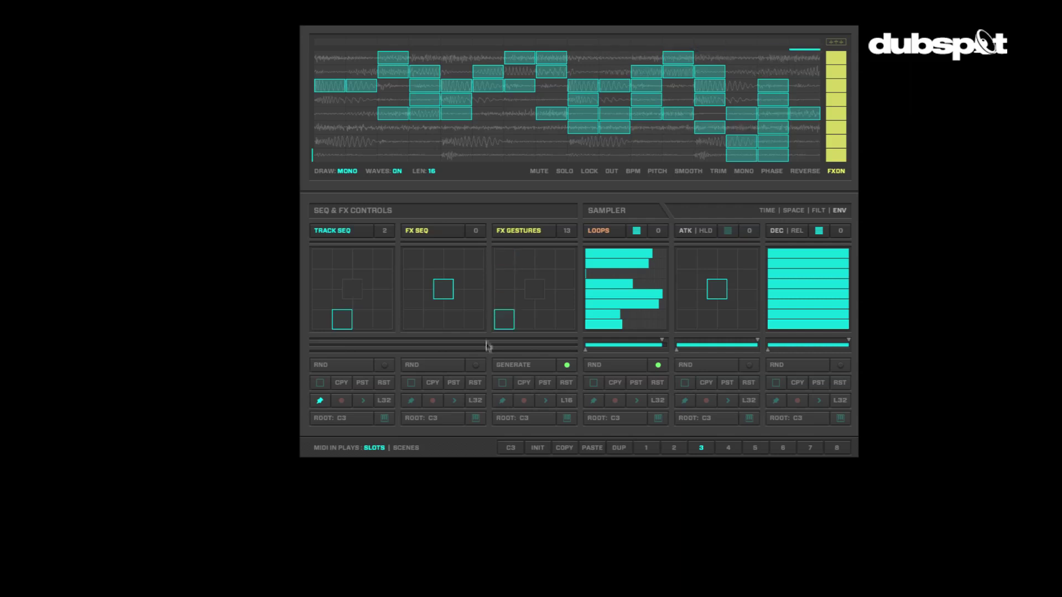
click(409, 327)
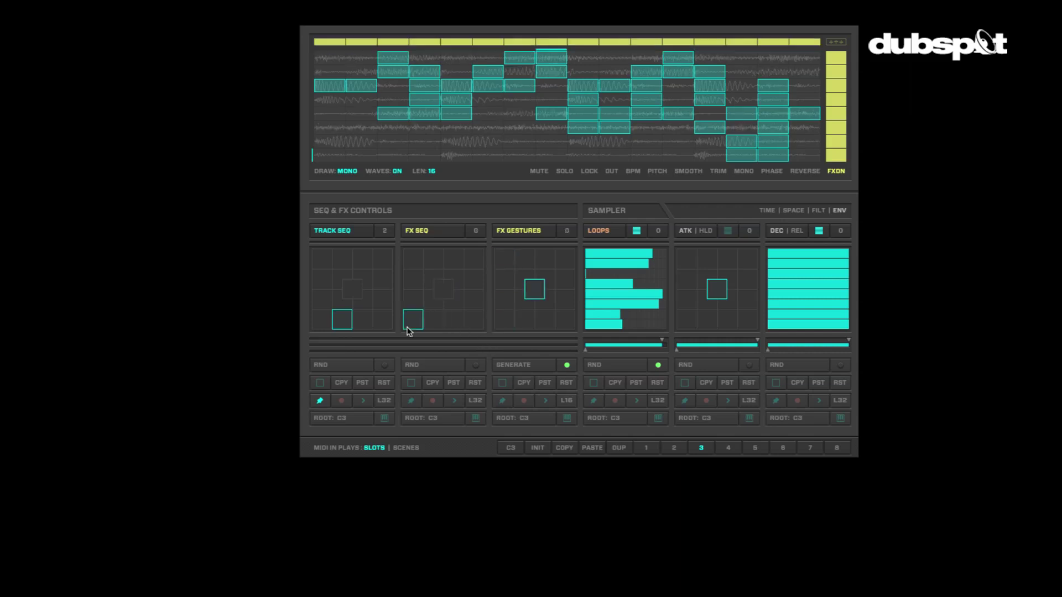
click(435, 324)
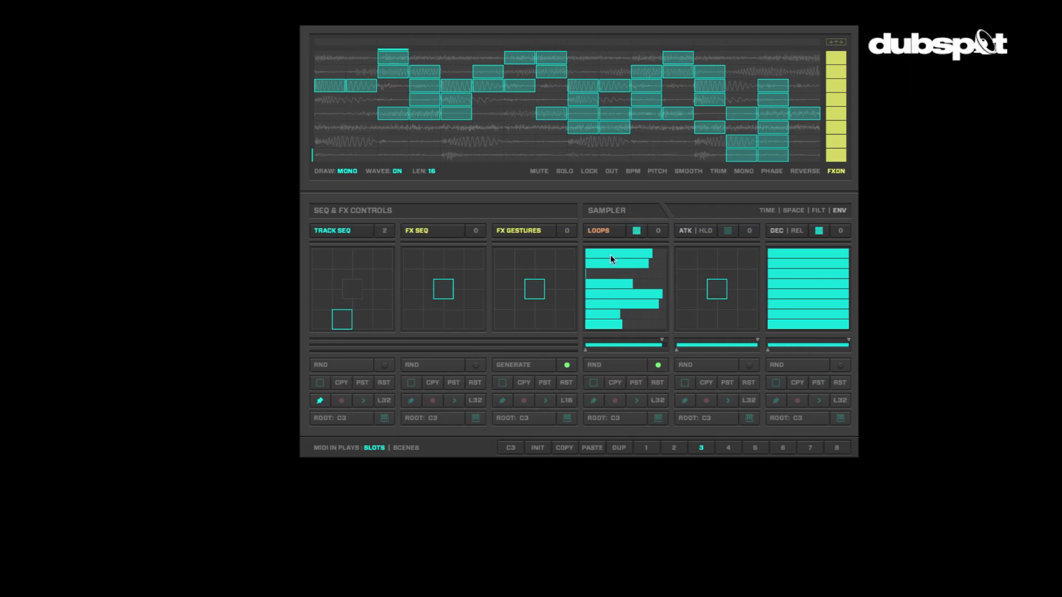
- Randomize the Sampler's Loops selection twice and release the Track SEQ latch
click(618, 369)
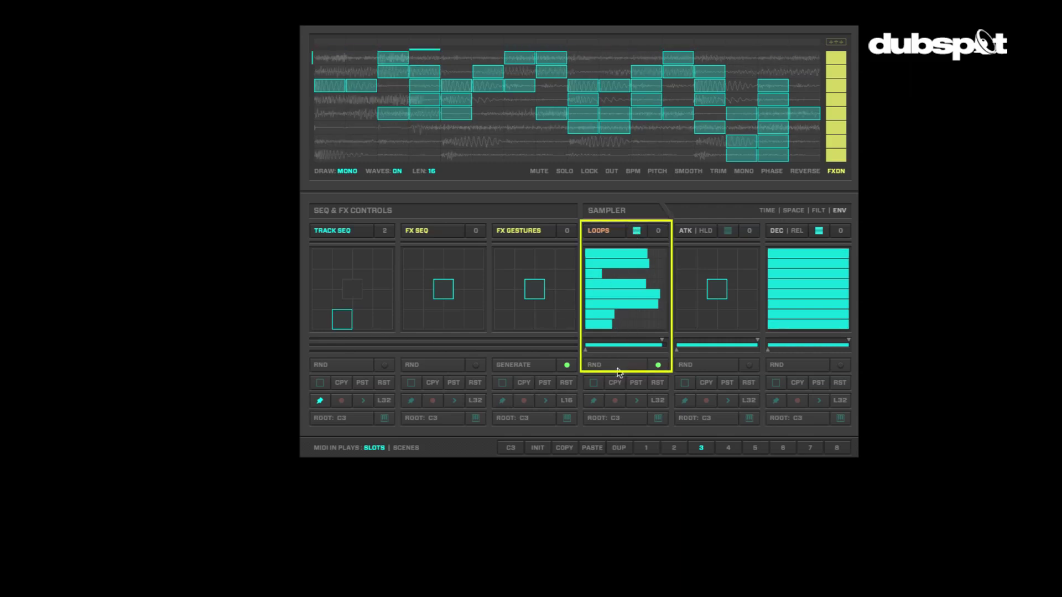
click(618, 369)
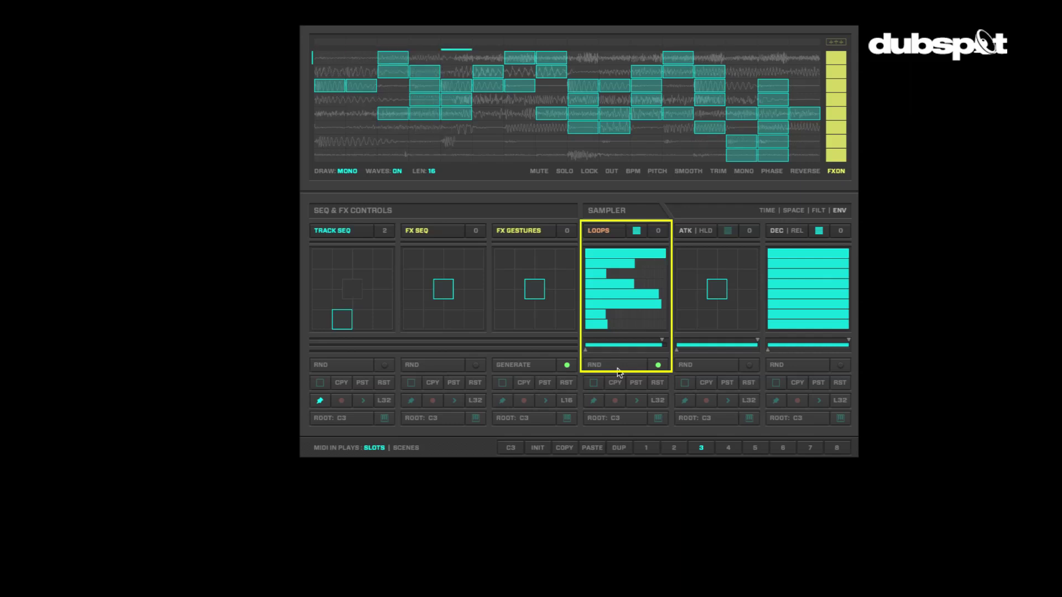
click(320, 400)
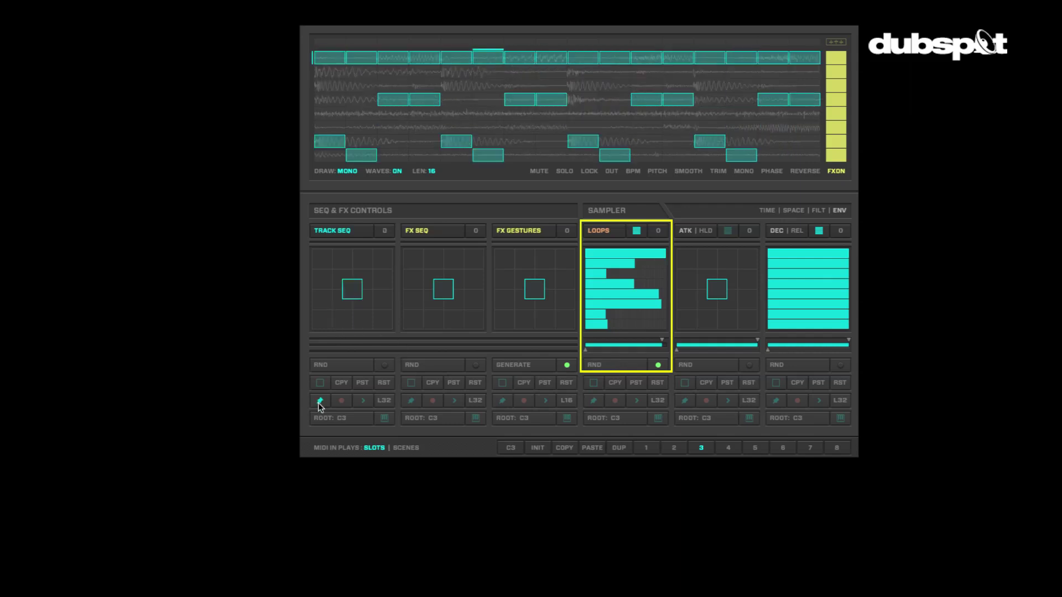
- Randomize the Sampler's Loops selection four more times and play the pattern
click(618, 369)
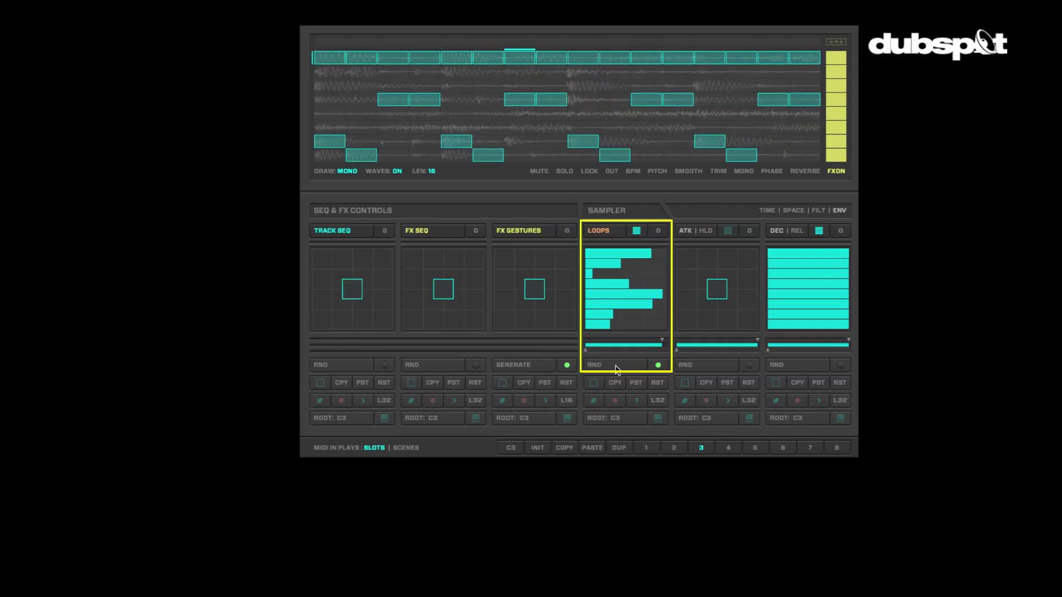
click(618, 369)
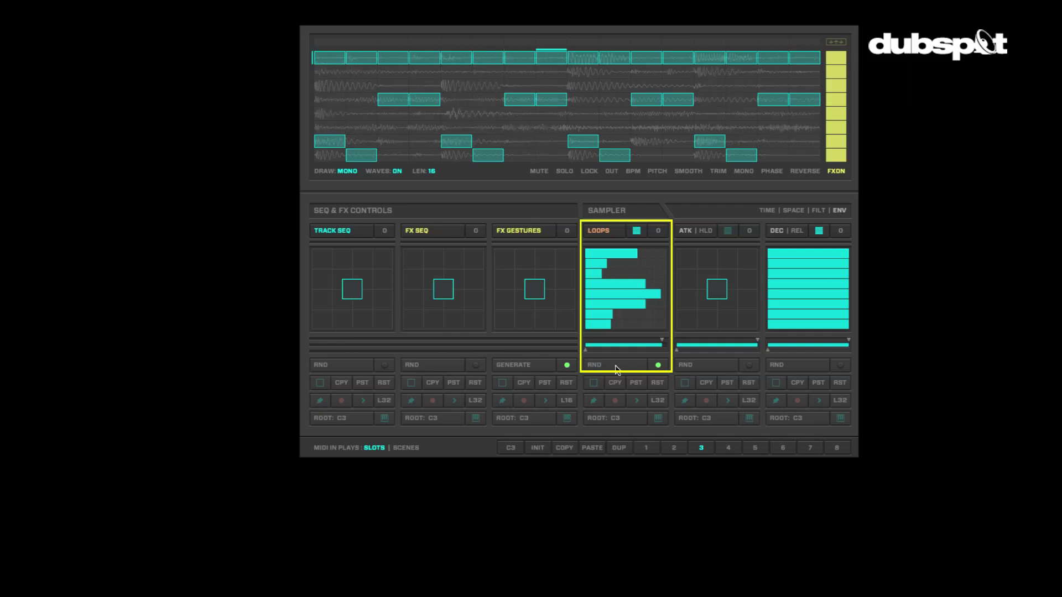
click(618, 369)
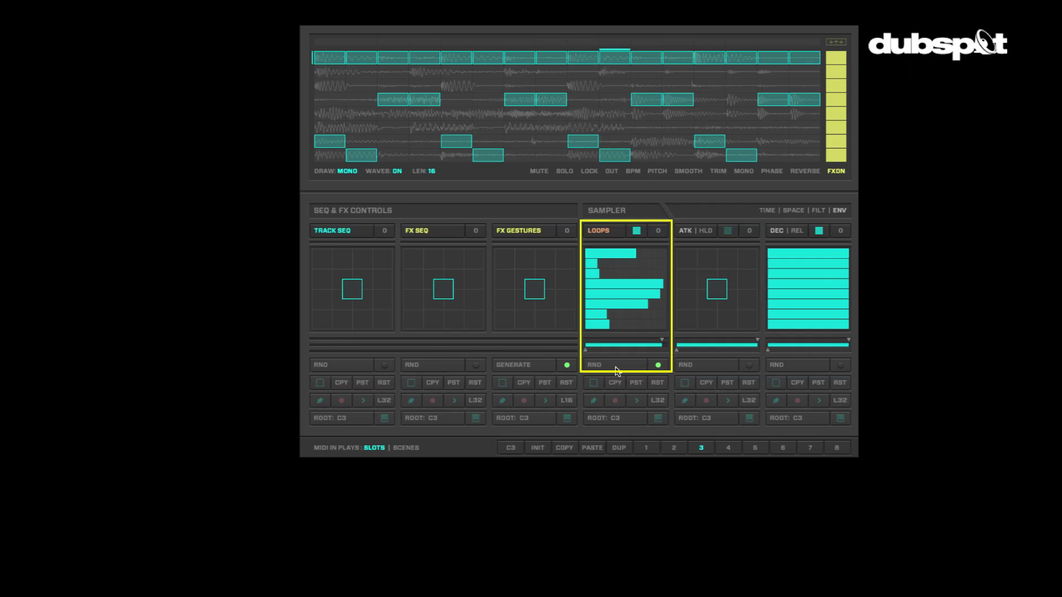
click(618, 369)
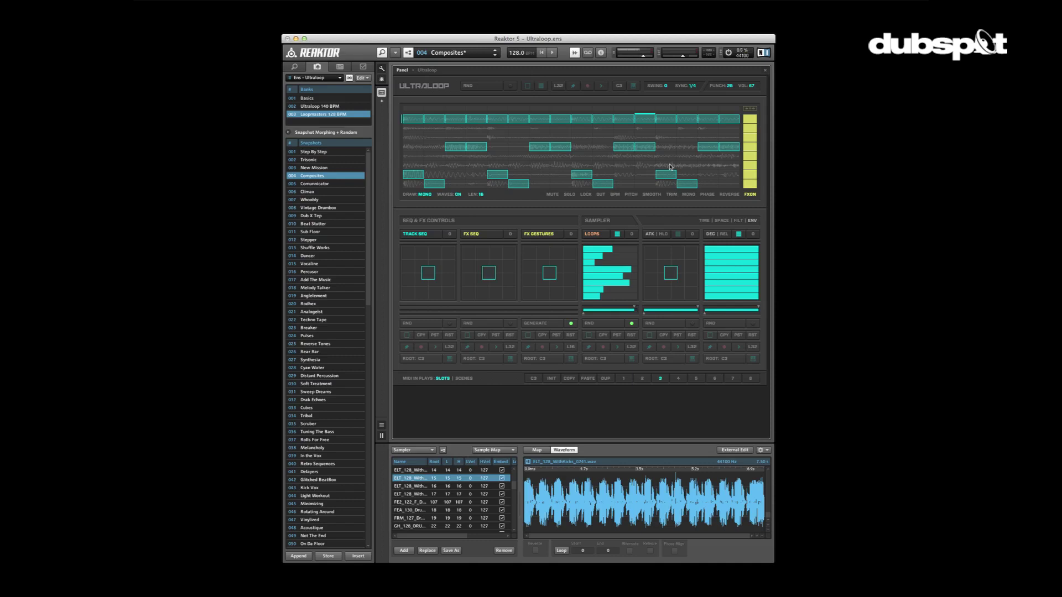
key(space)
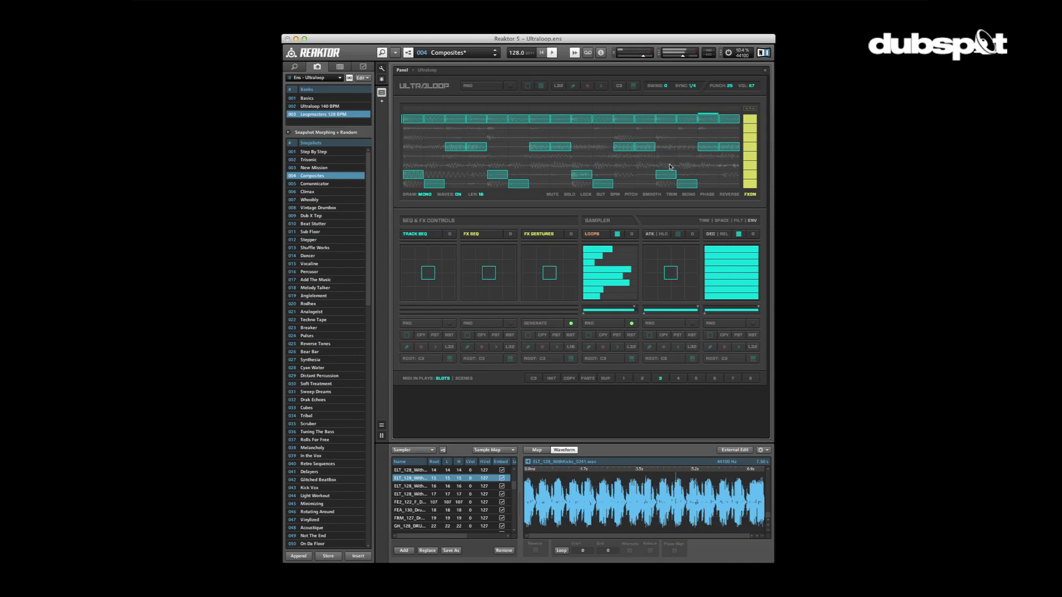